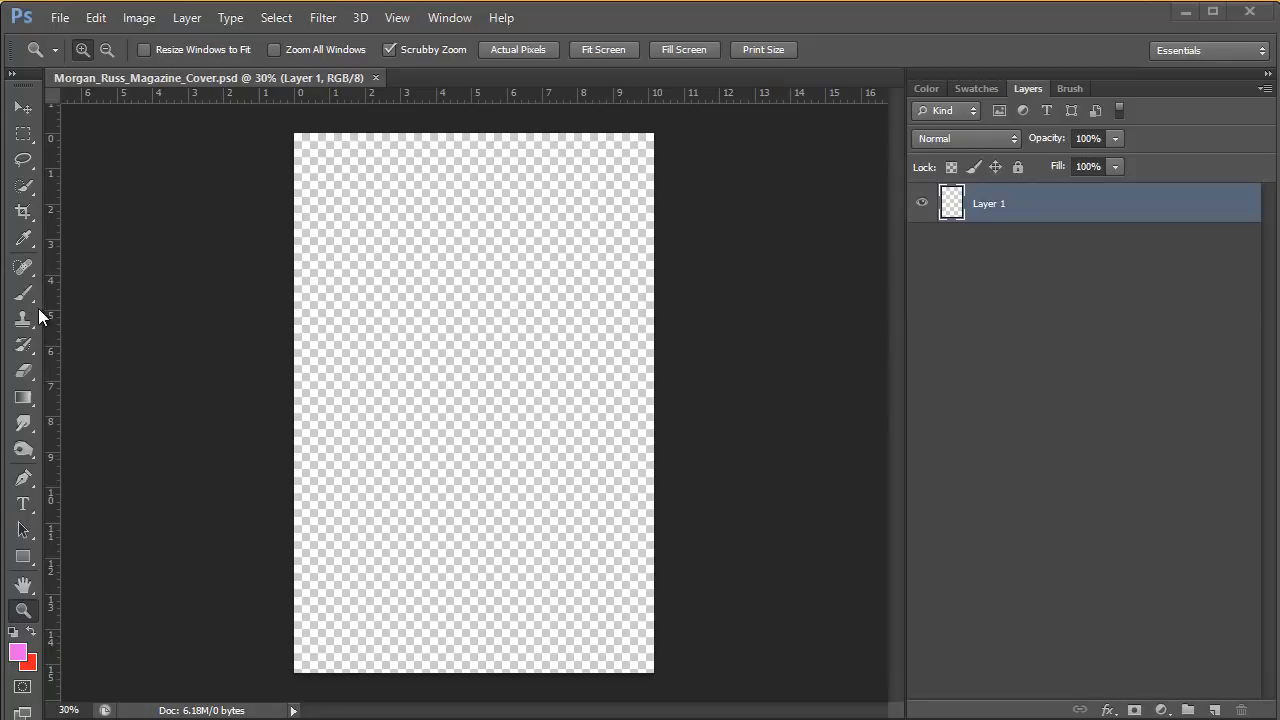
click(24, 399)
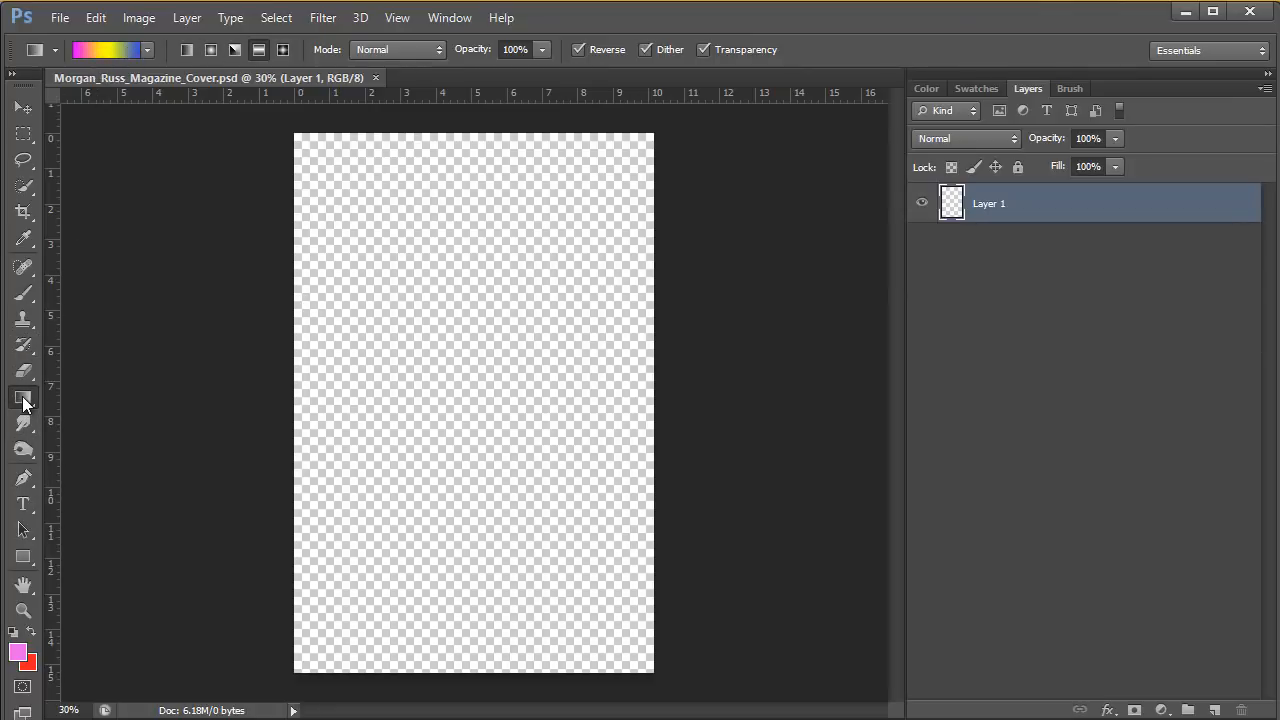
click(23, 107)
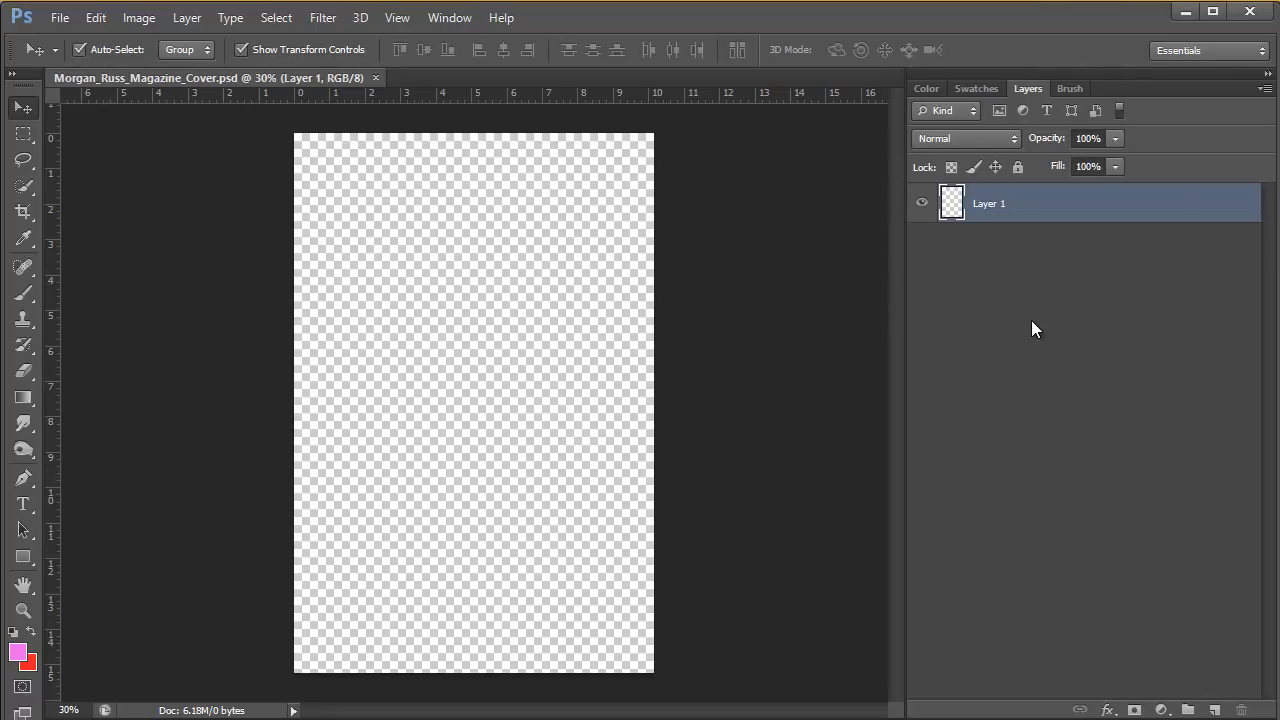
click(1068, 88)
click(995, 88)
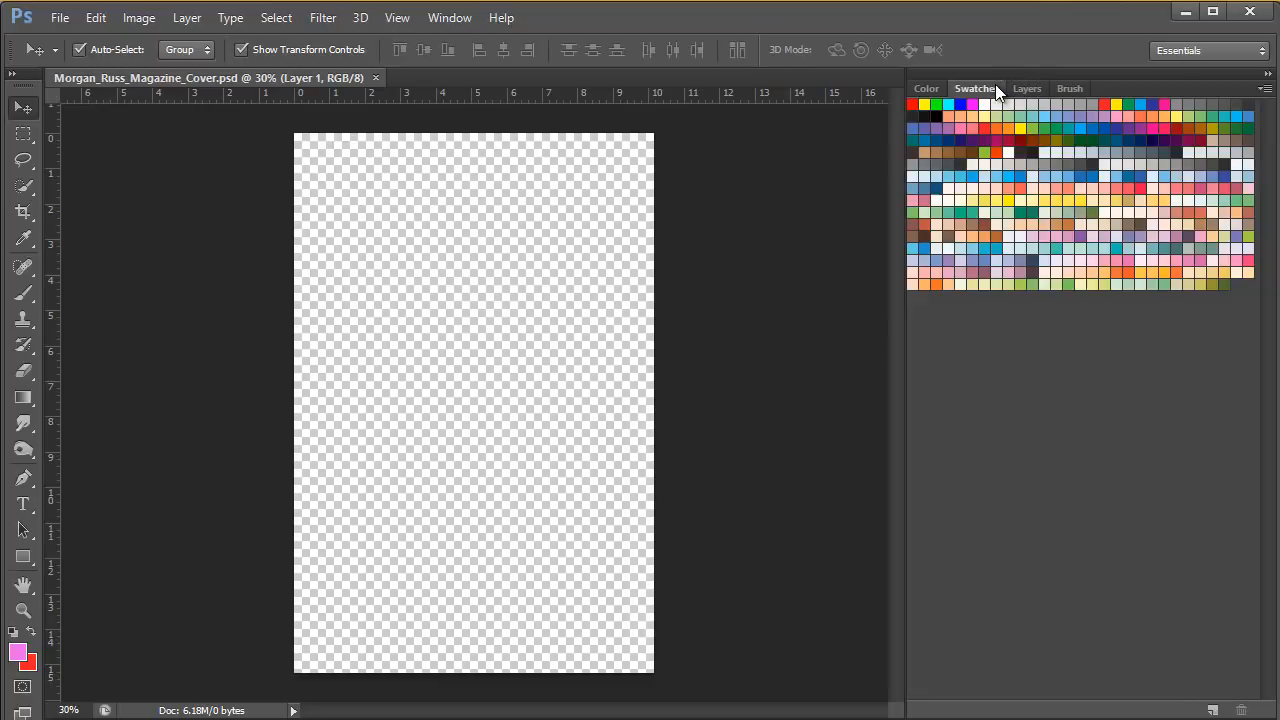
click(928, 88)
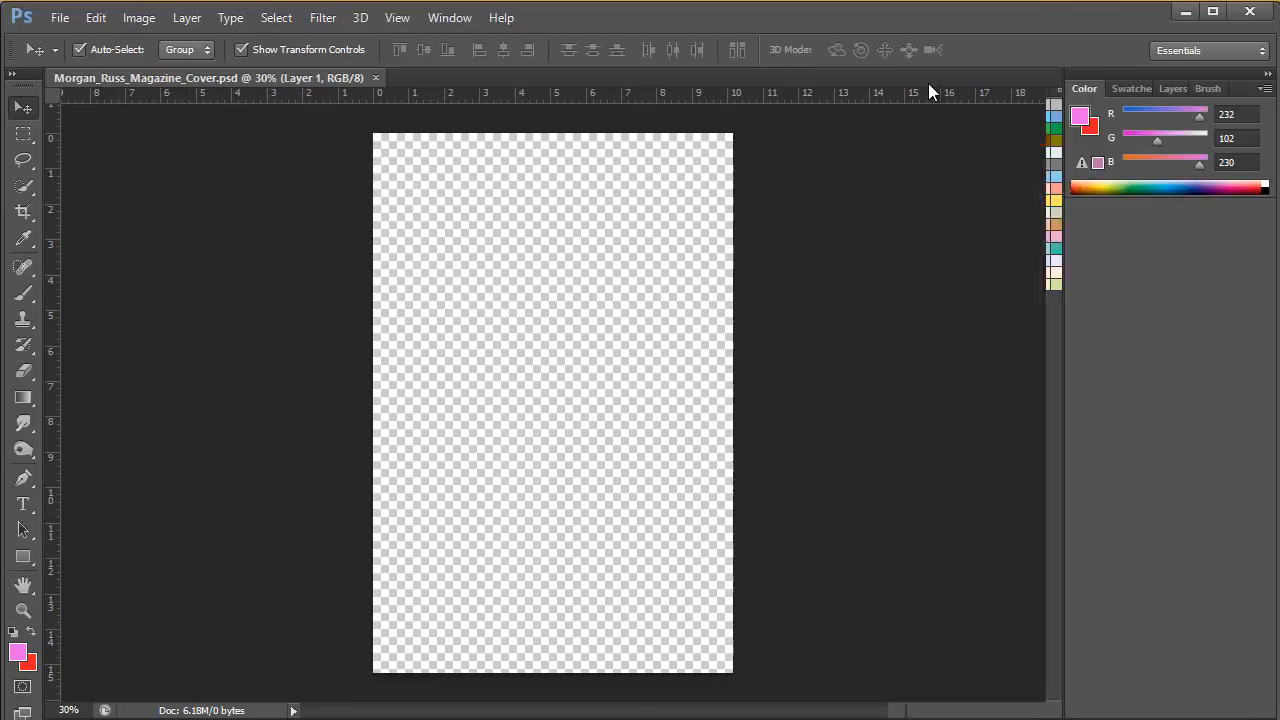
click(1171, 87)
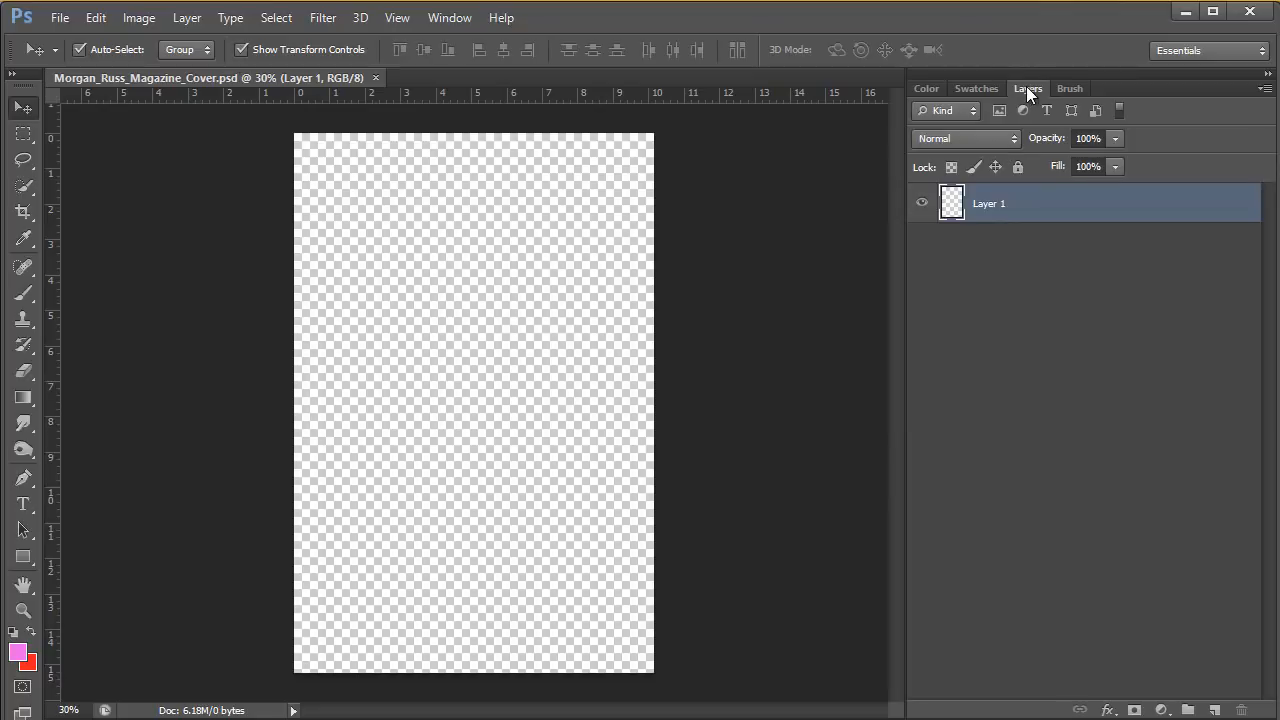
Detach the Layers panel from its panel group and close it.
mouse_move(1026, 86)
mouse_down()
mouse_move(778, 156)
mouse_move(514, 166)
mouse_up()
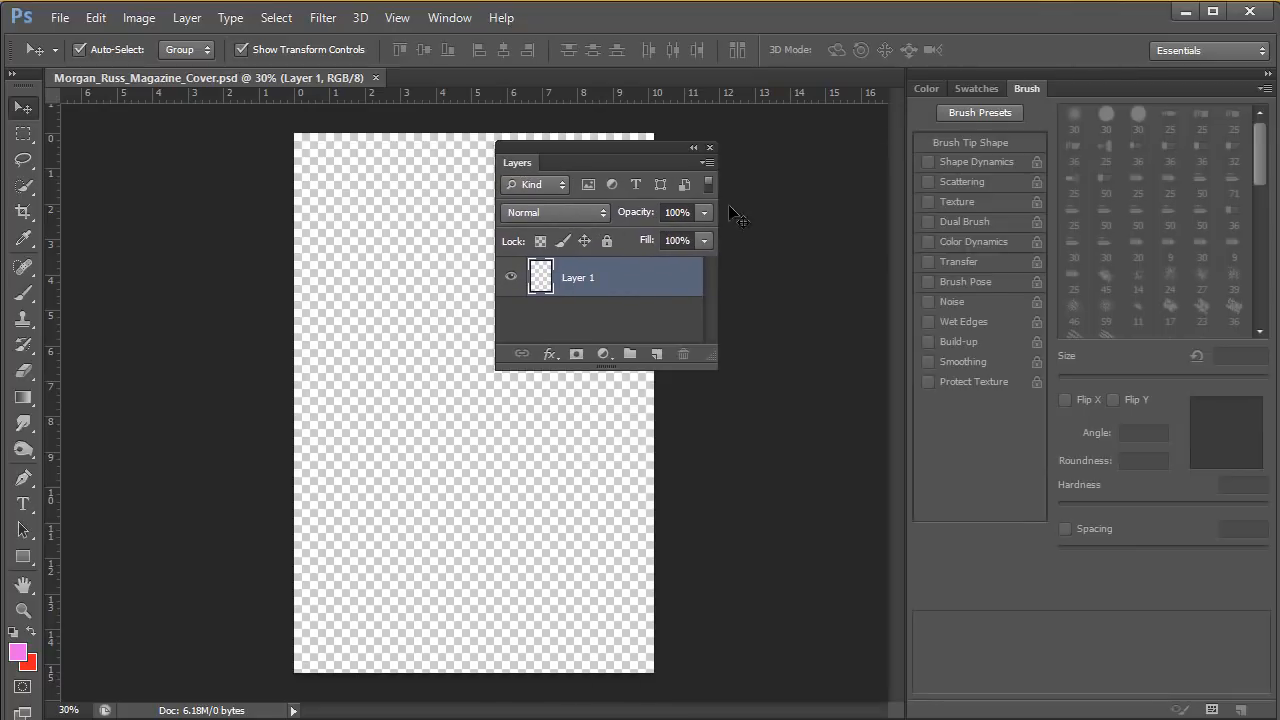
click(710, 150)
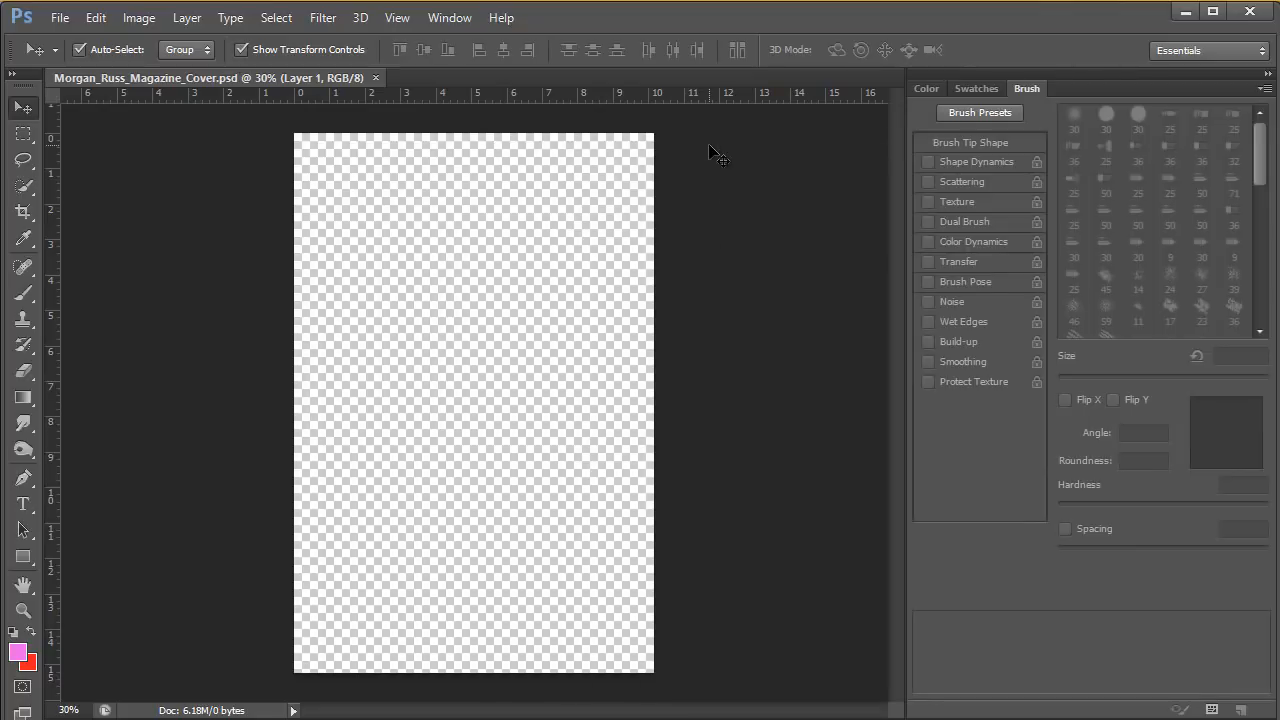
click(968, 88)
click(927, 88)
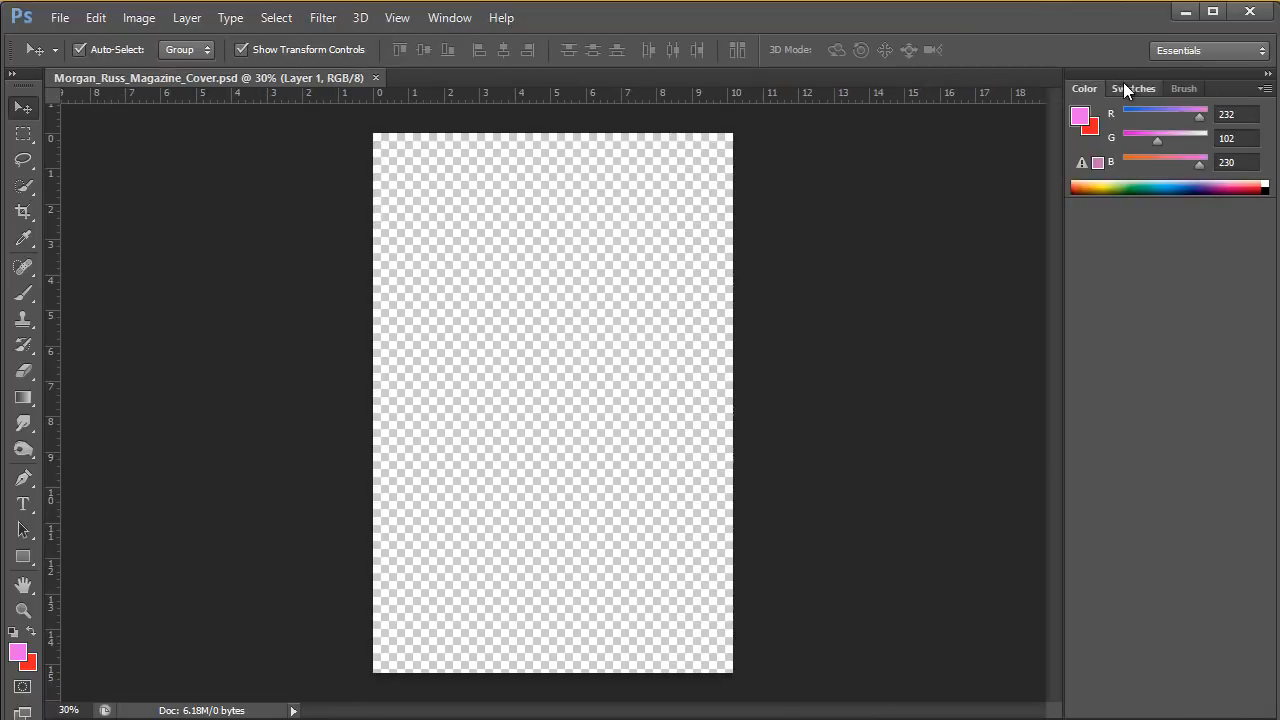
click(1130, 88)
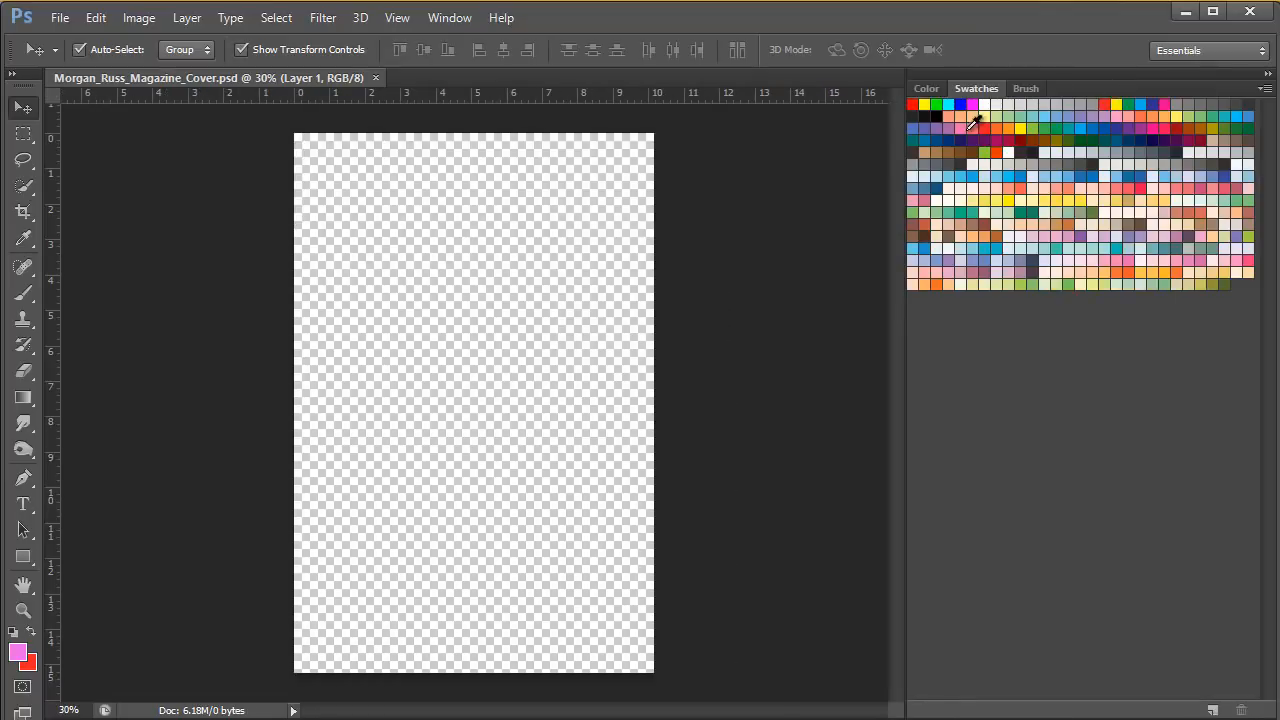
Show the Layers panel again and dock it after Brush in the Color and Swatches panel group.
click(453, 19)
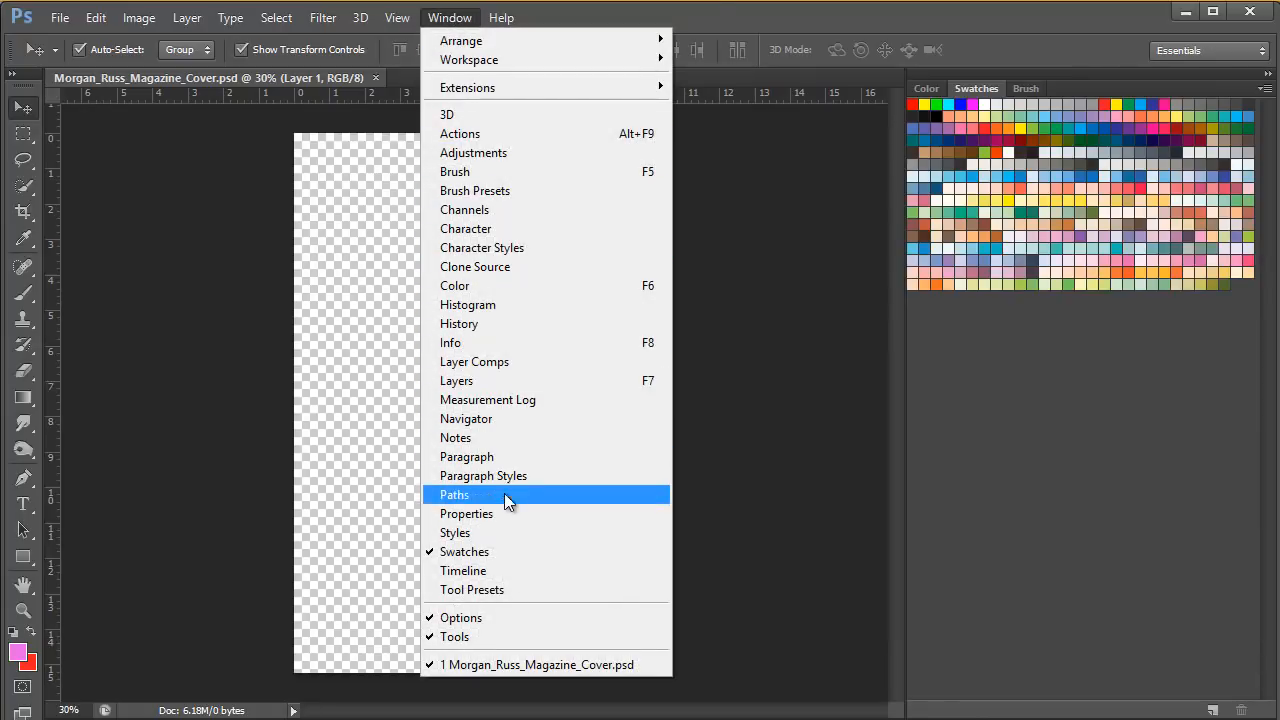
click(466, 381)
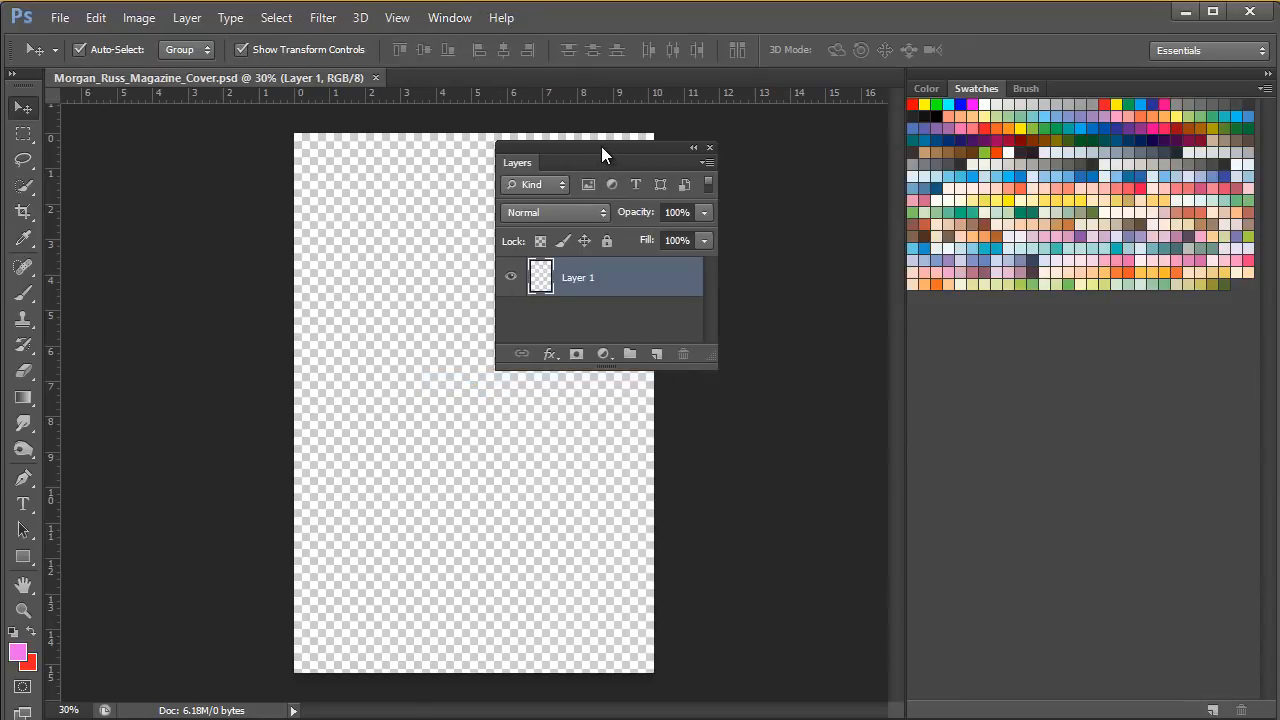
mouse_move(601, 146)
mouse_down()
mouse_move(760, 170)
mouse_move(1031, 141)
mouse_move(1082, 92)
mouse_up()
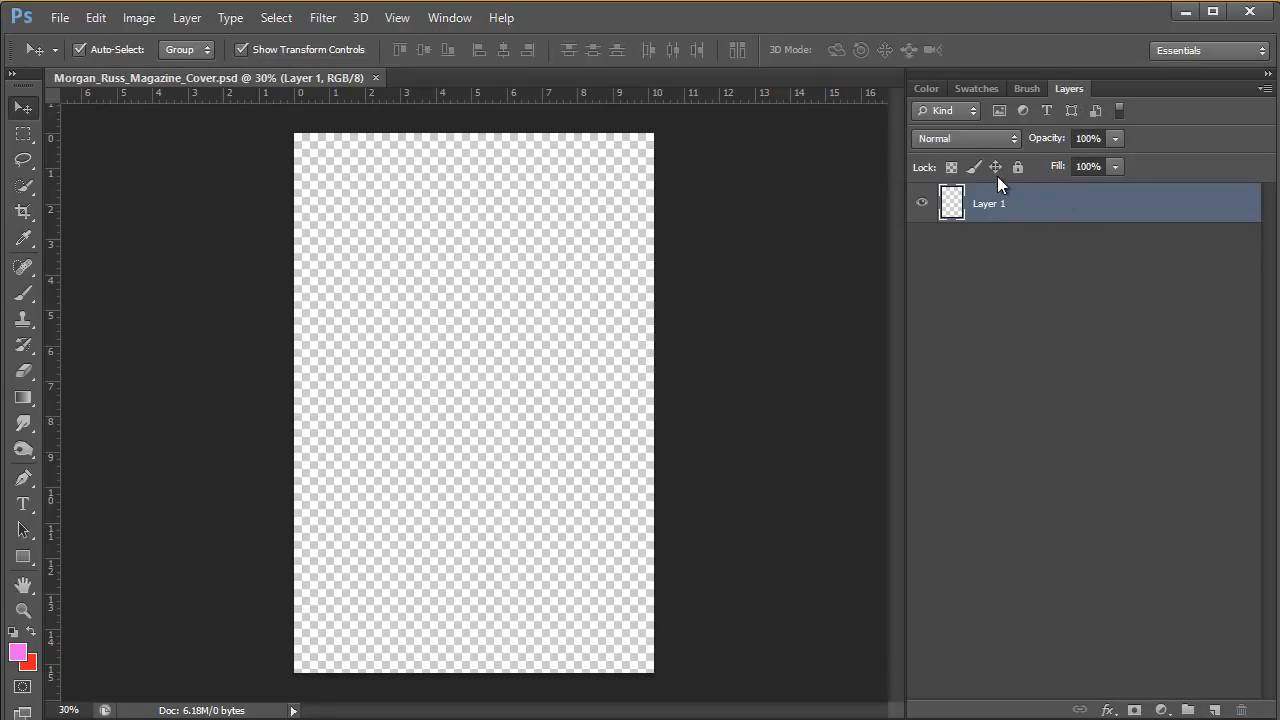
Show the History panel and dock it in the same panel group as Layers.
click(450, 17)
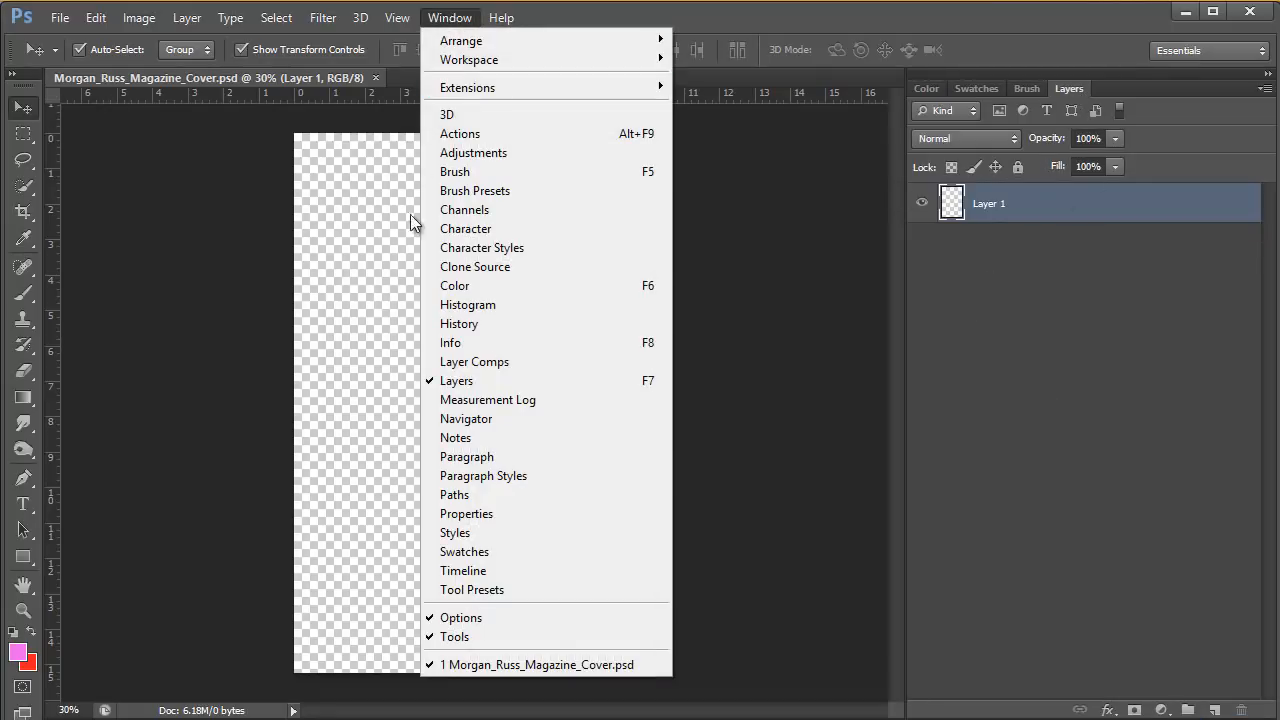
click(466, 324)
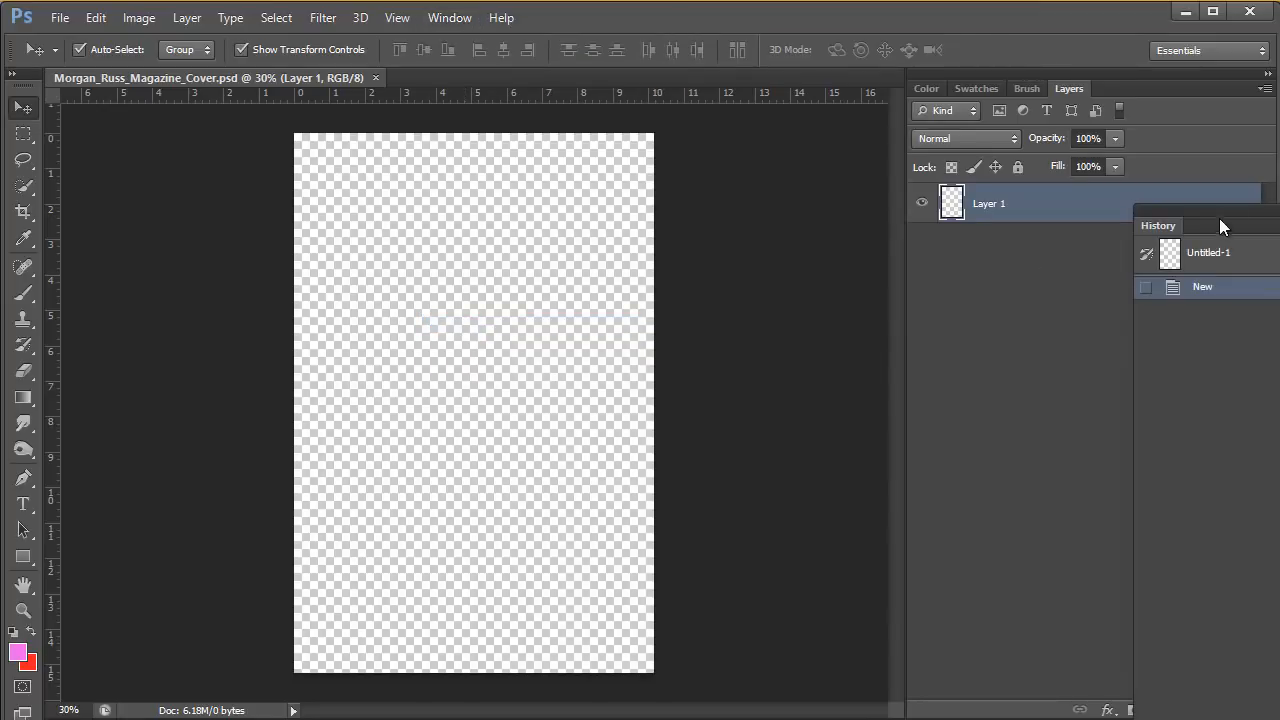
drag(1229, 214, 1091, 84)
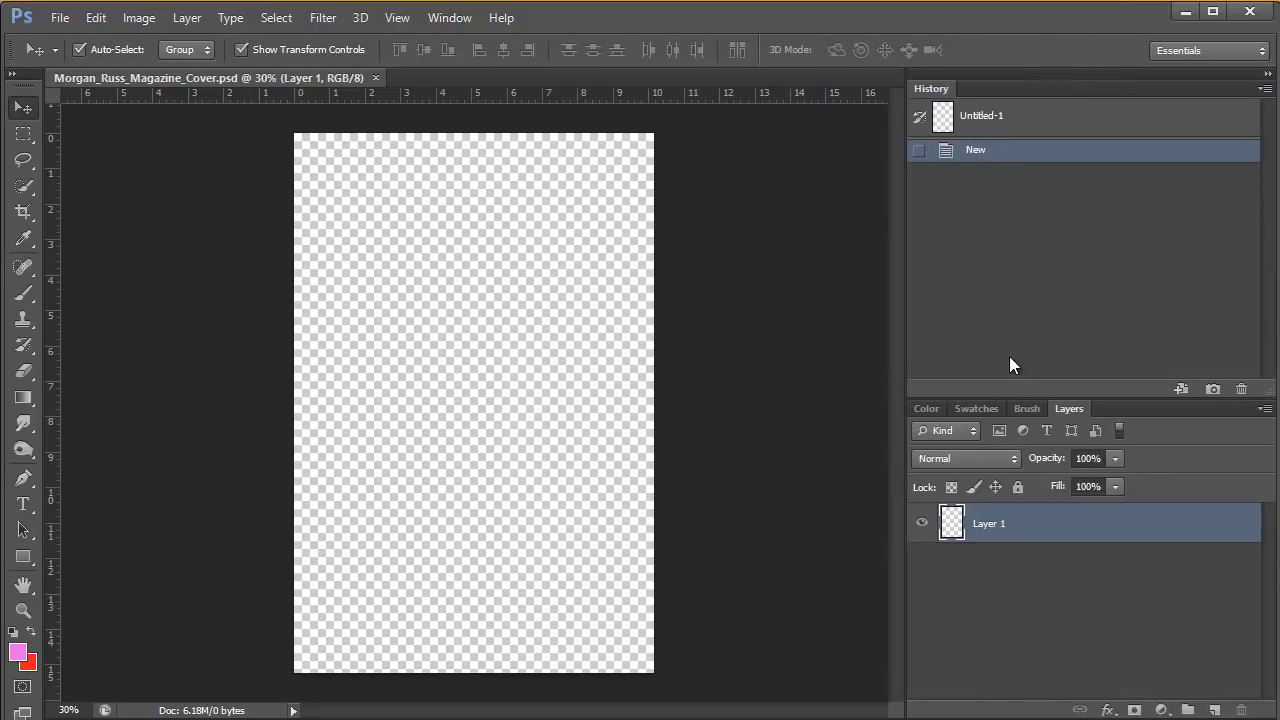
mouse_move(977, 88)
mouse_down()
mouse_move(1046, 380)
mouse_move(1040, 409)
mouse_up()
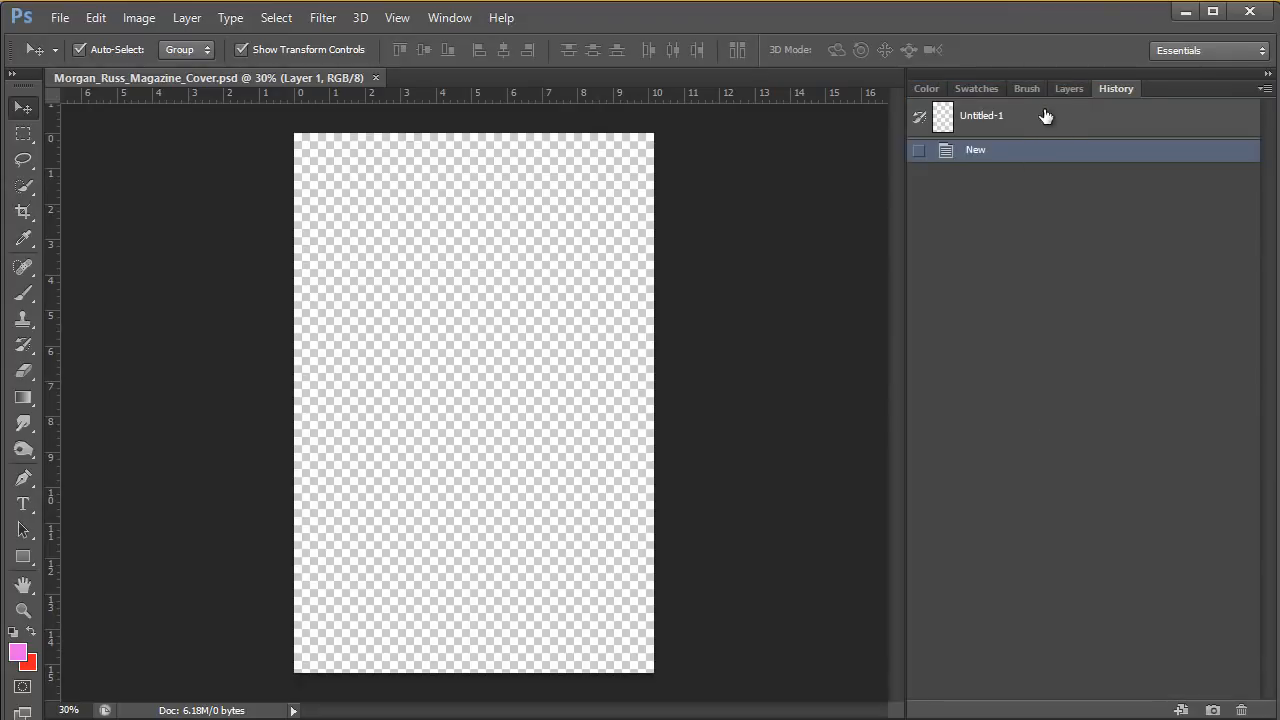
Add a new empty layer above Layer 1.
click(1063, 88)
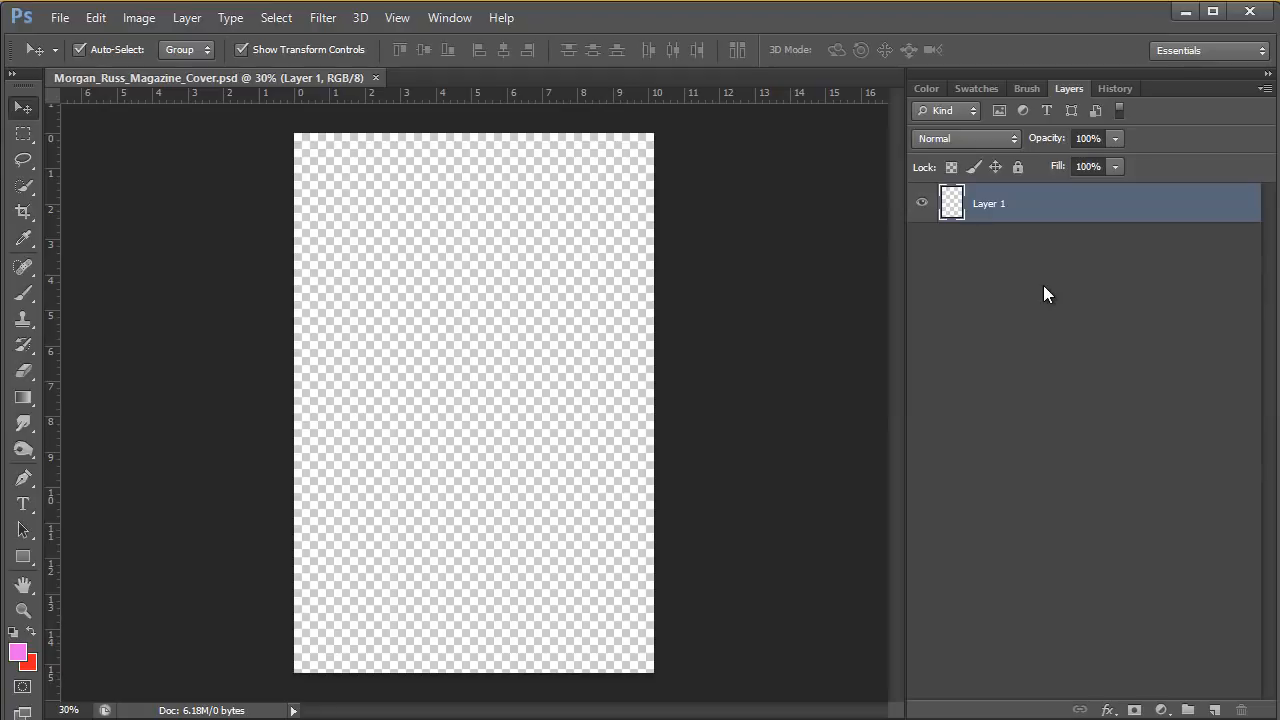
click(1215, 710)
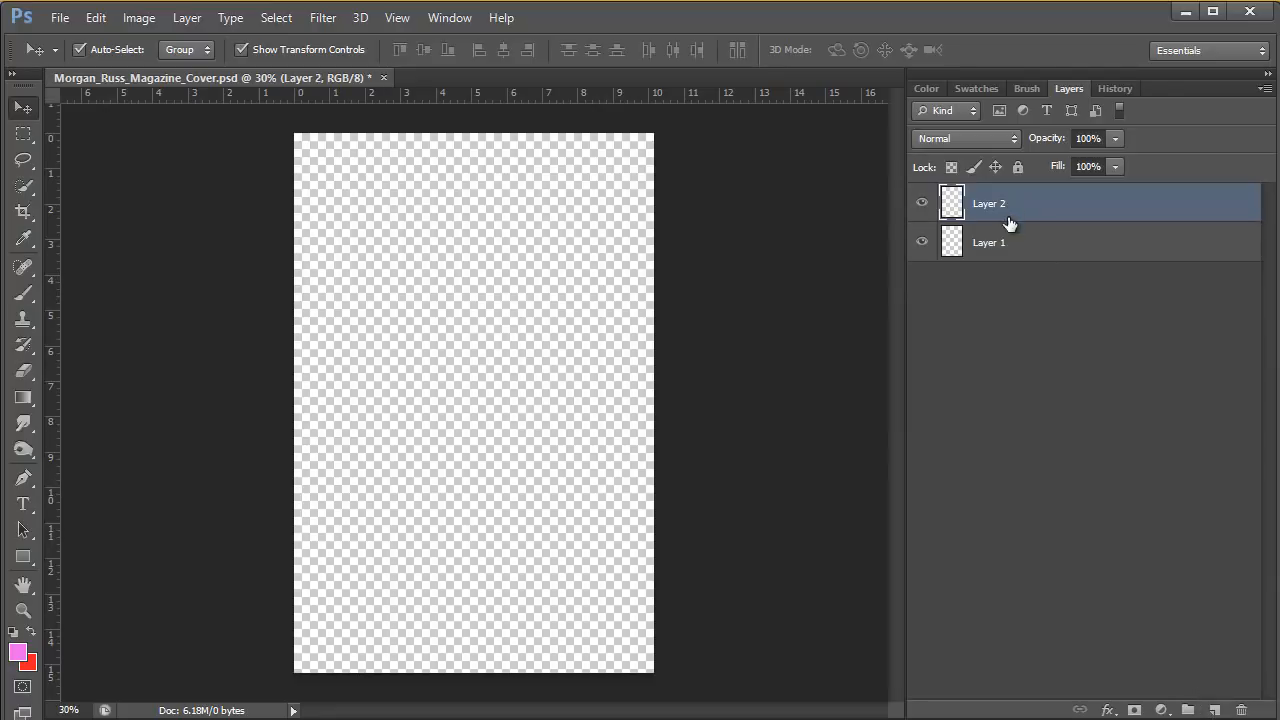
drag(988, 212, 988, 245)
Rename Layer 1 as "Background".
double_click(988, 243)
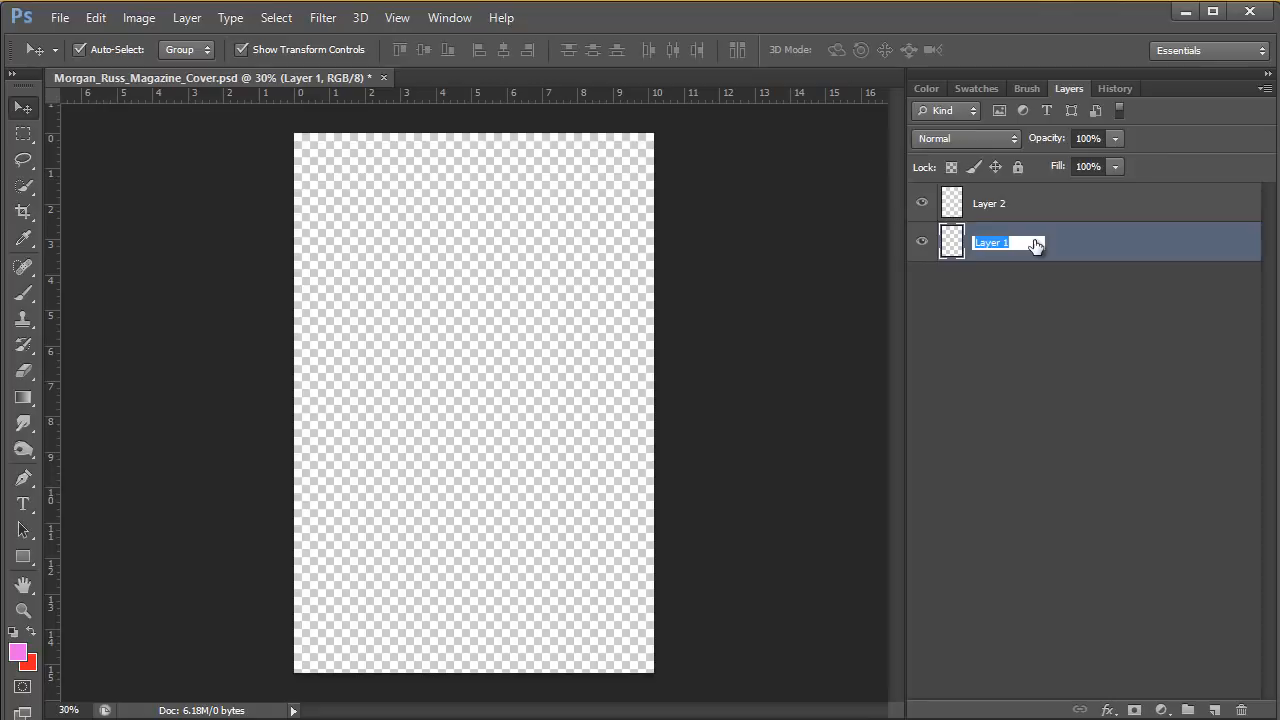
text(Background)
click(985, 206)
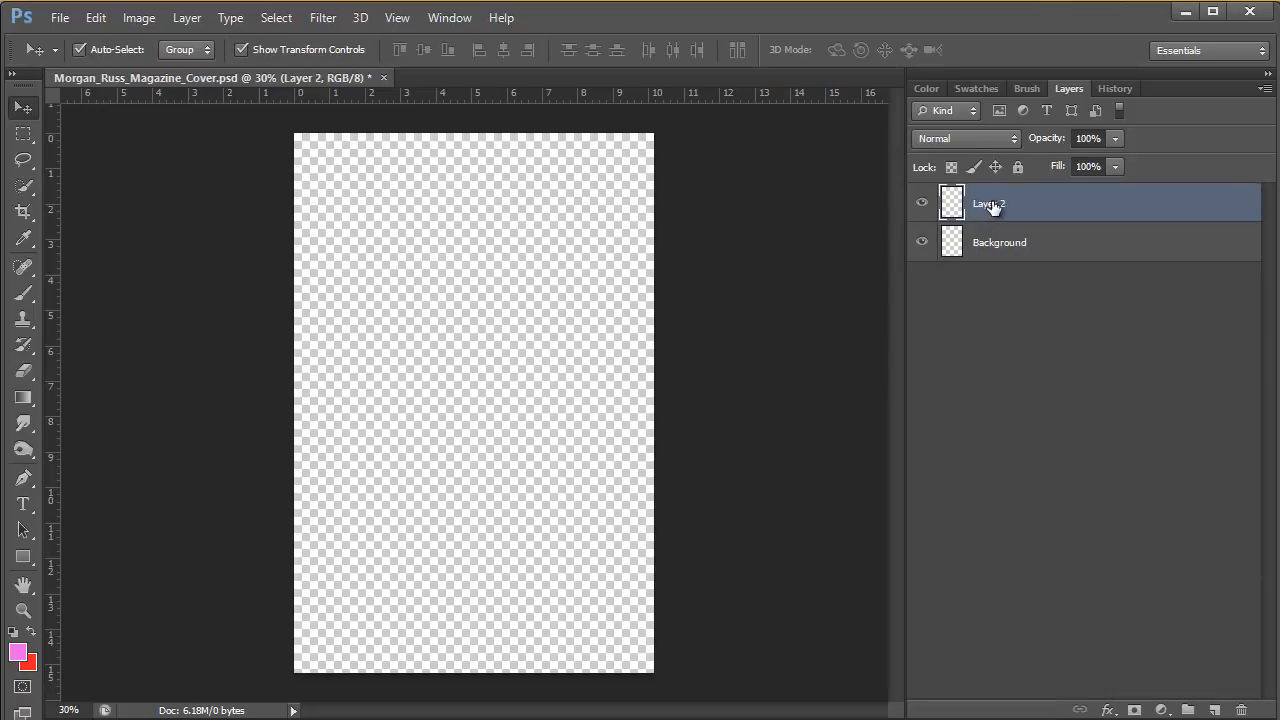
Rename Layer 2 as "Colour".
double_click(991, 205)
text(Colour)
click(1043, 252)
click(1000, 200)
click(980, 245)
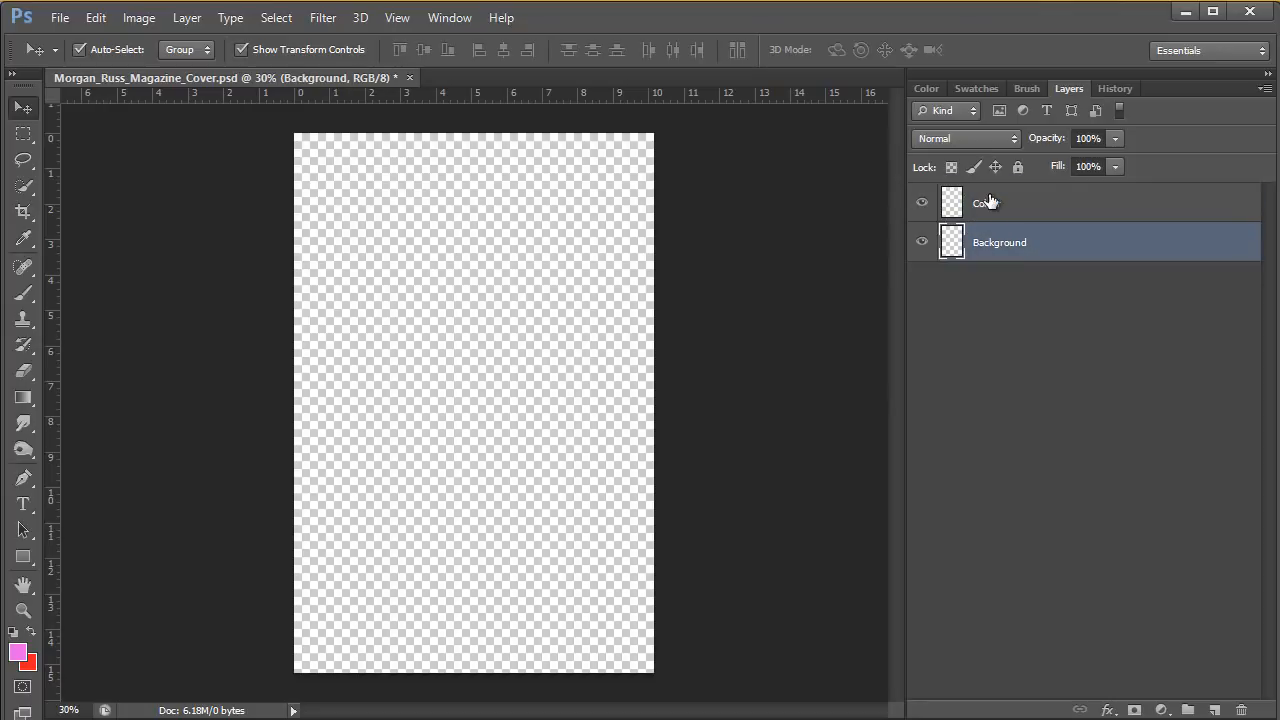
click(986, 198)
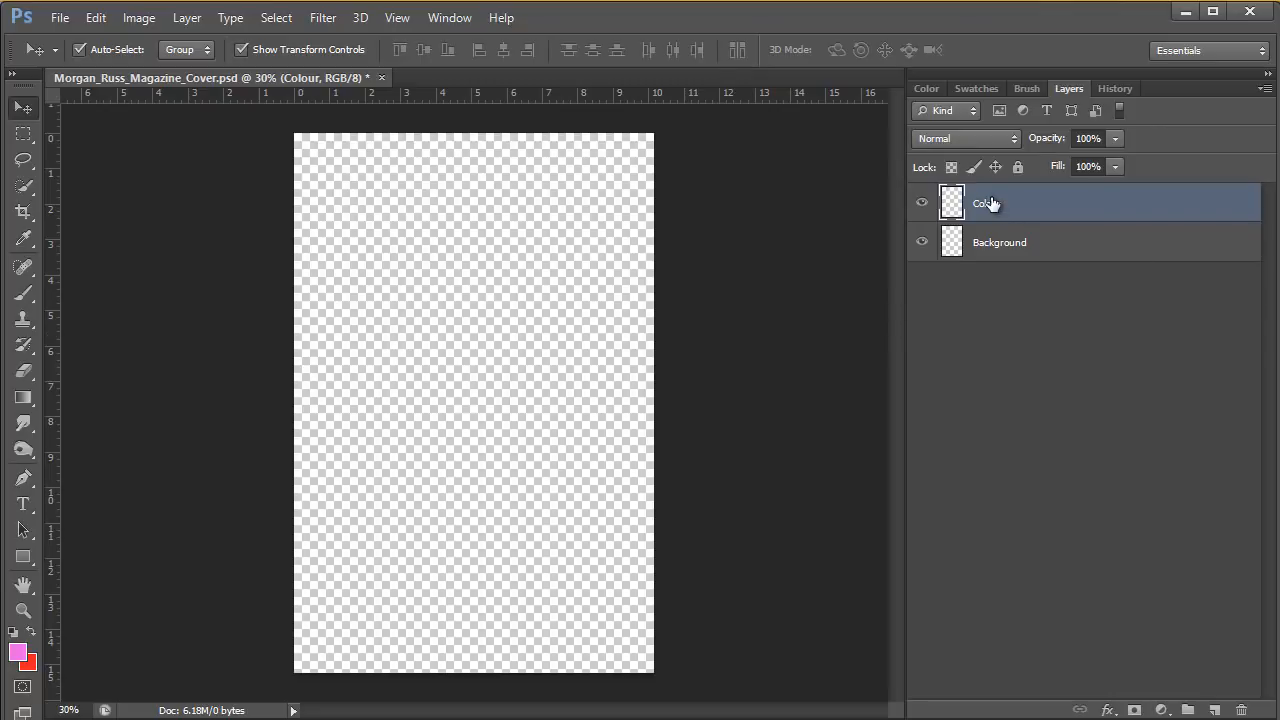
click(1018, 246)
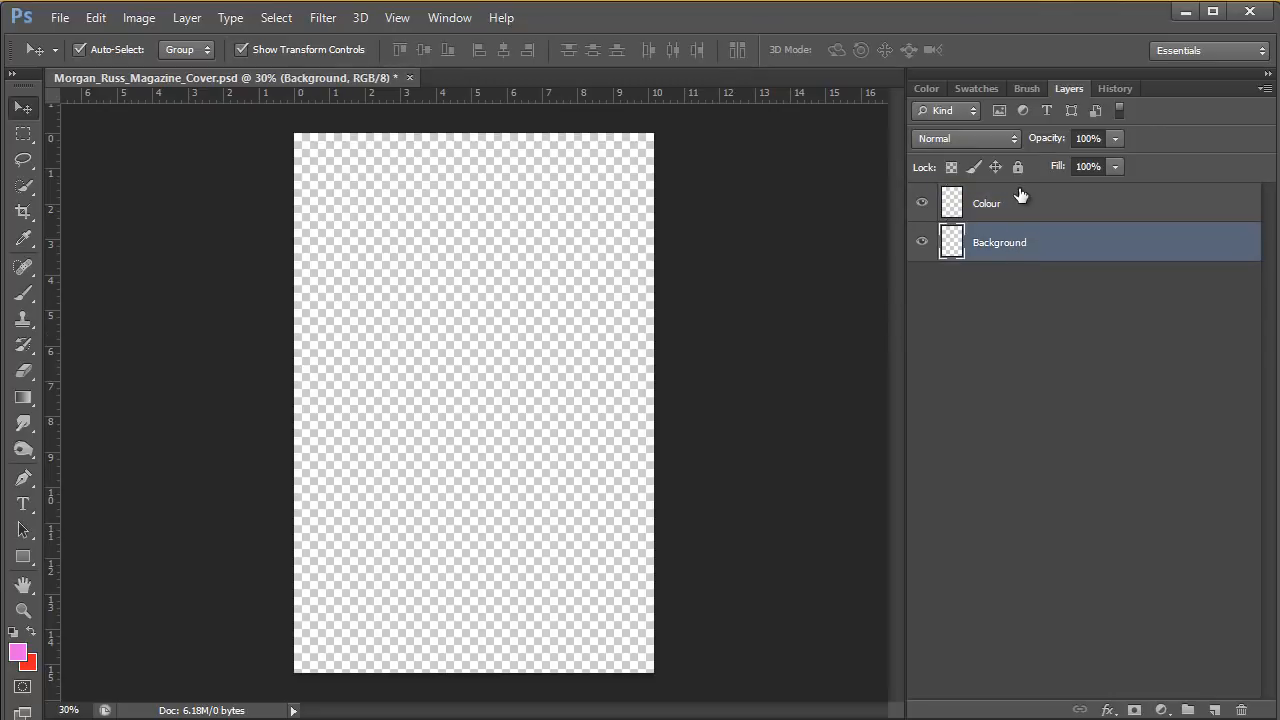
Make the Colour layer active and switch to the Paint Bucket tool.
click(992, 205)
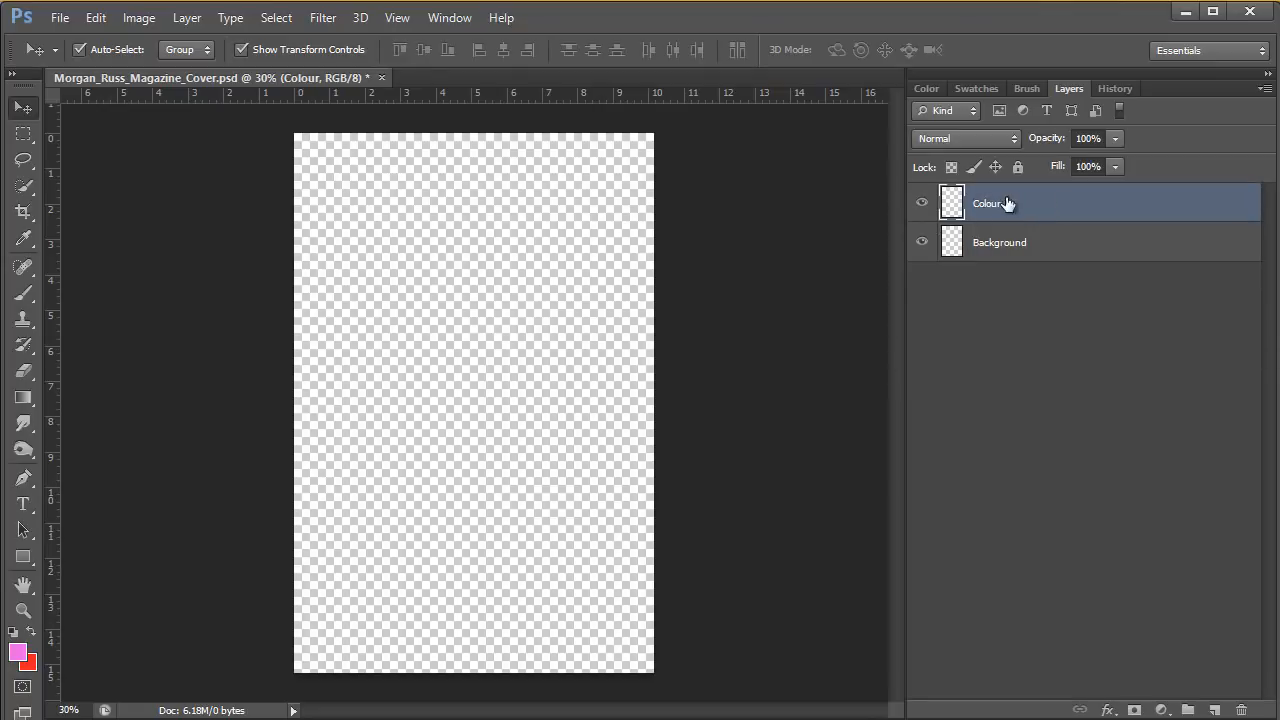
click(25, 399)
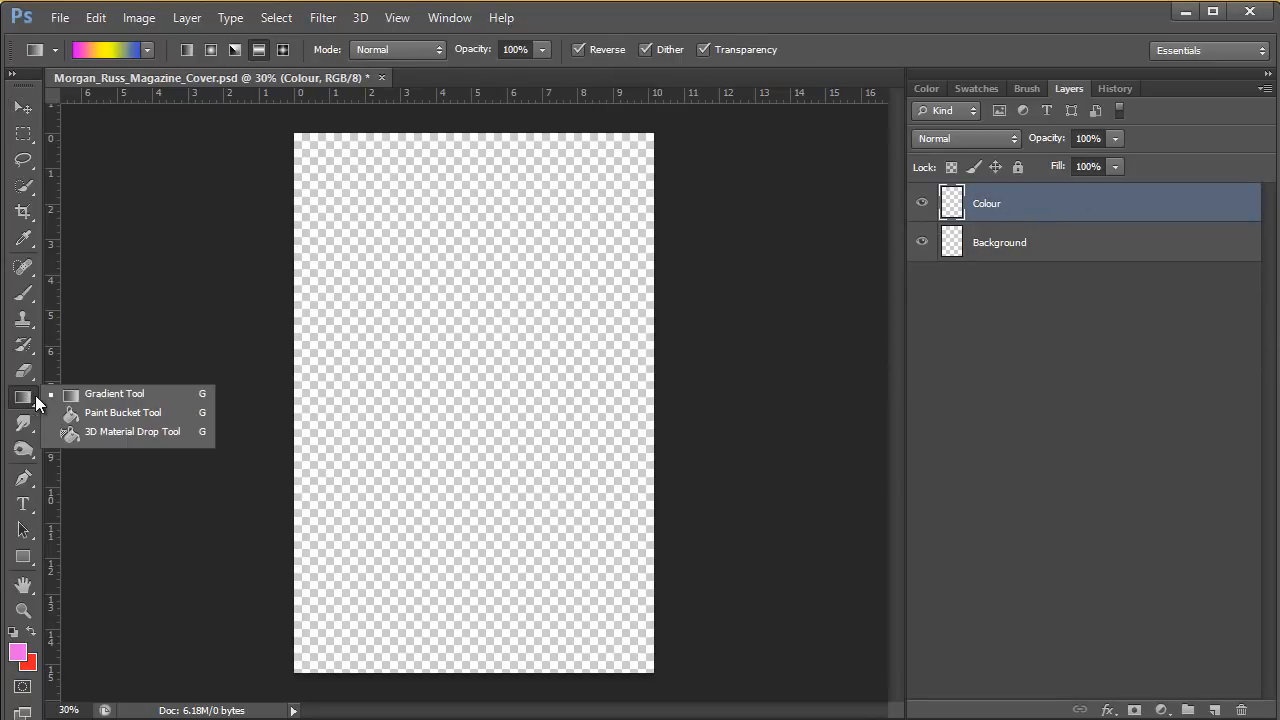
click(124, 412)
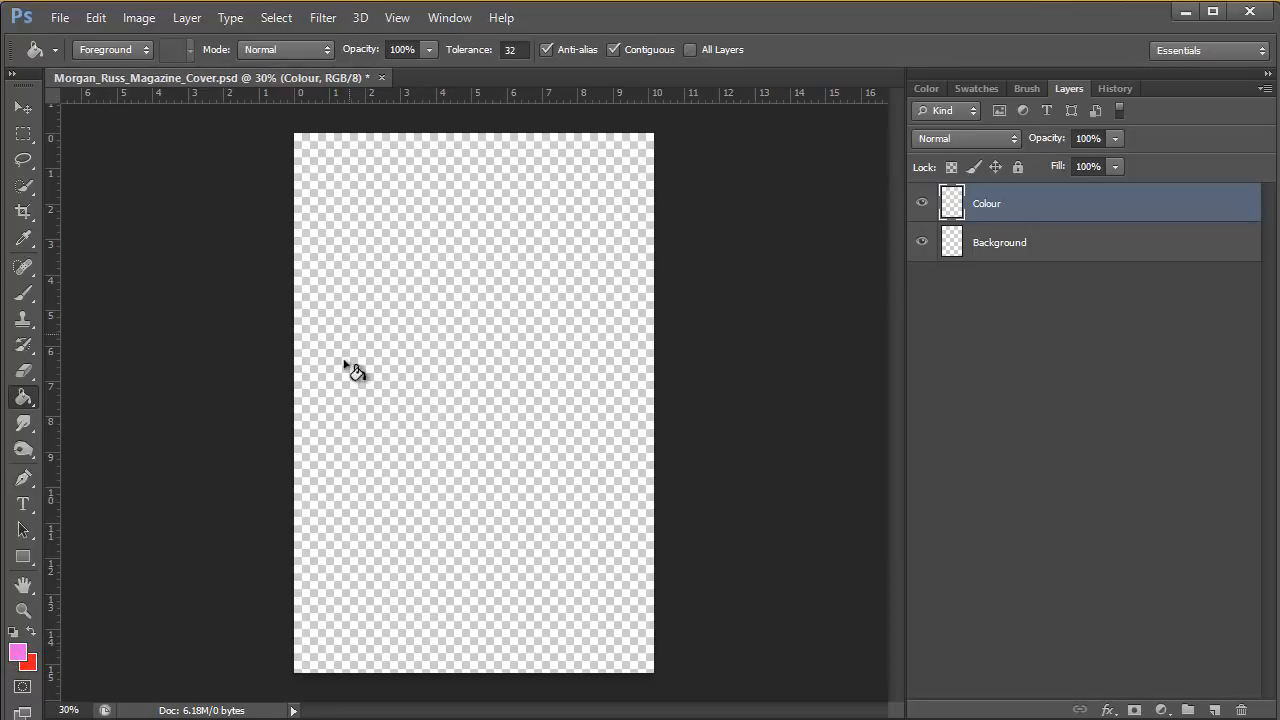
Set the foreground colour to light blue #52c7f7 and fill the Colour layer with it.
click(17, 653)
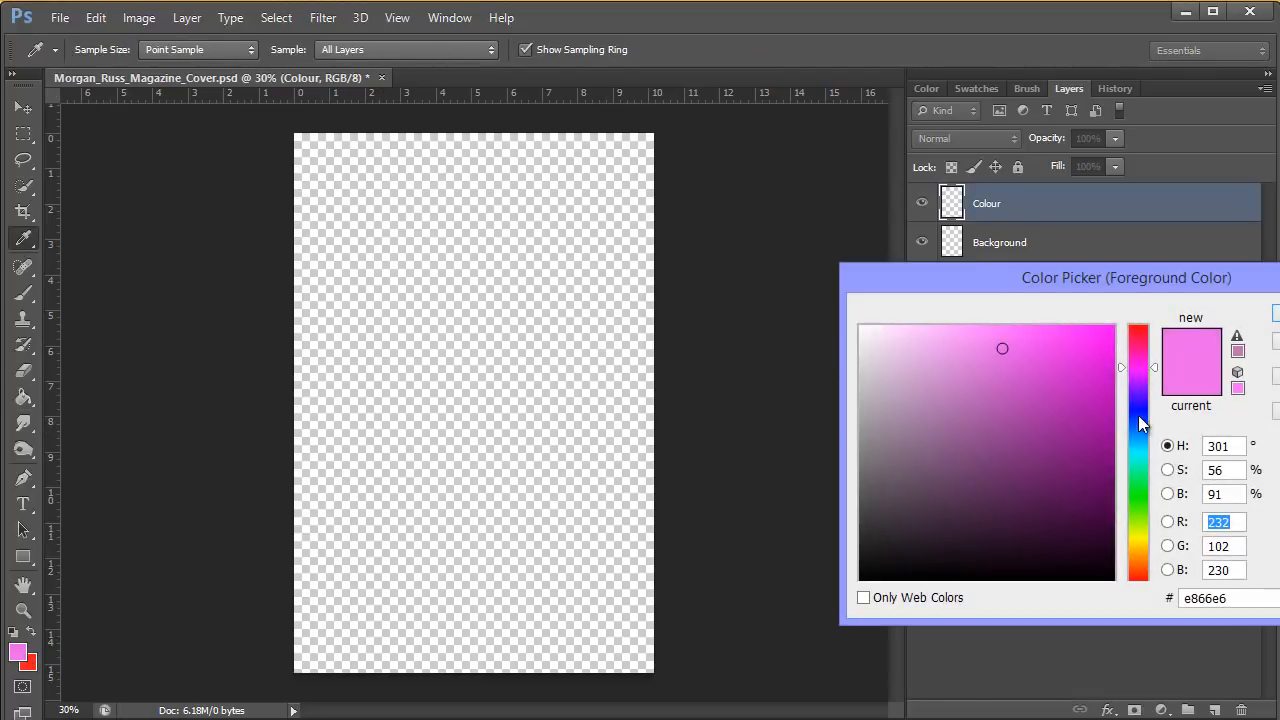
click(1137, 441)
click(1029, 334)
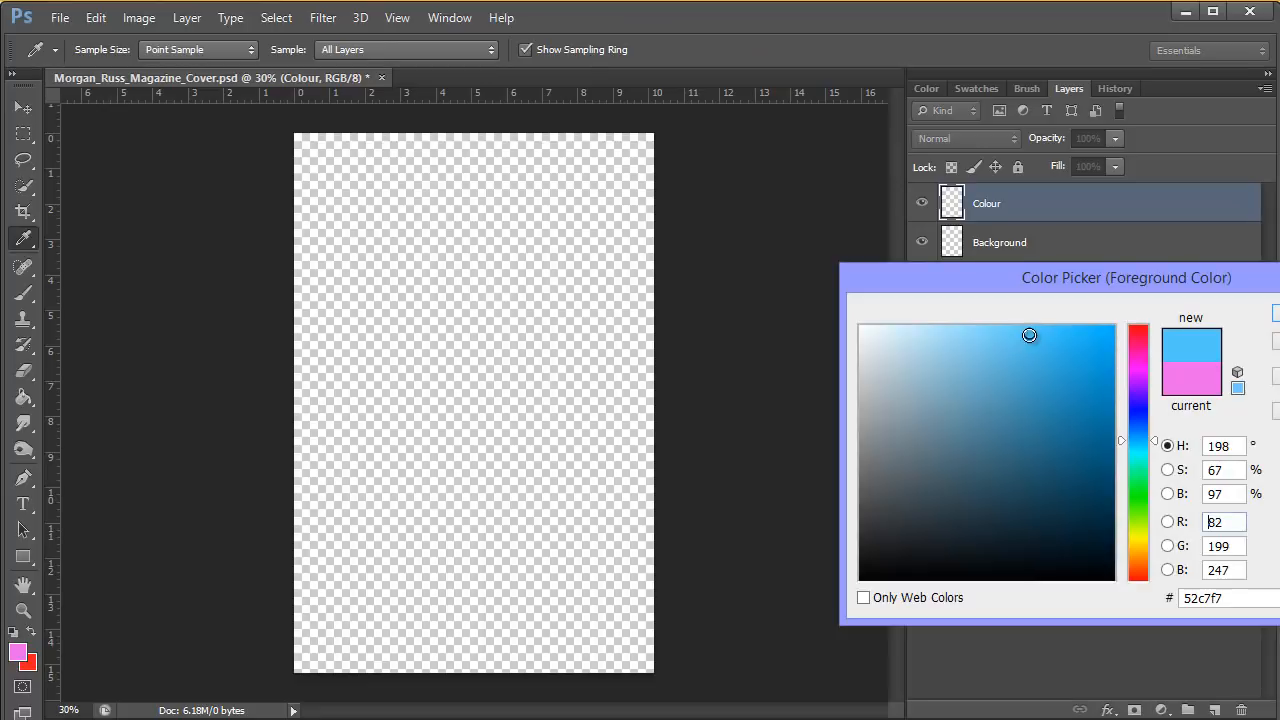
click(1277, 314)
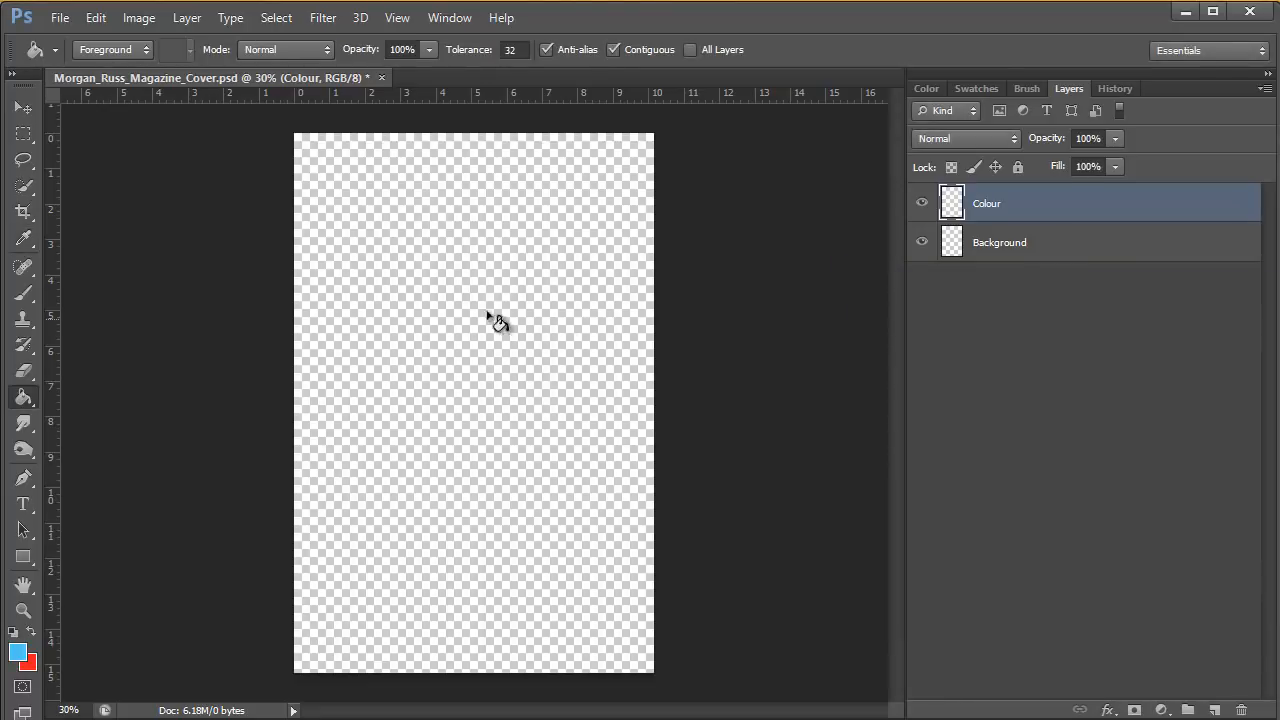
click(467, 297)
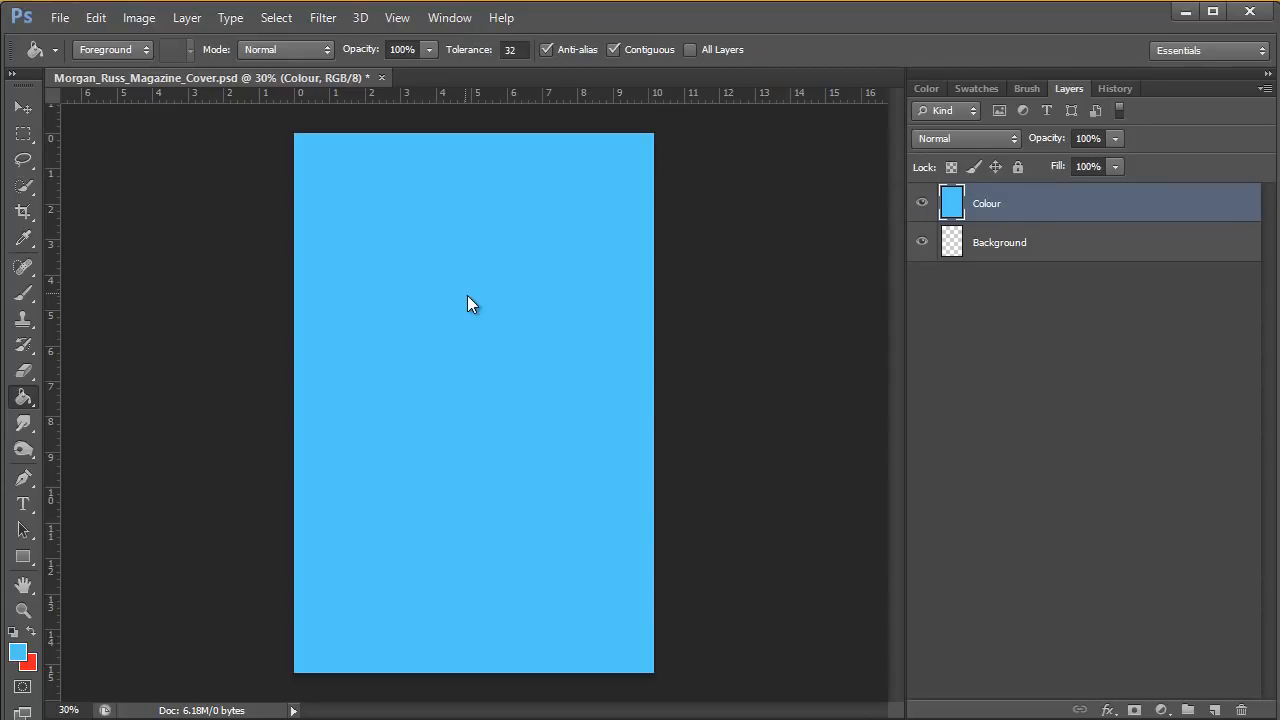
Set the foreground colour to a light purple and fill the whole Colour layer with it using the Paint Bucket.
click(18, 653)
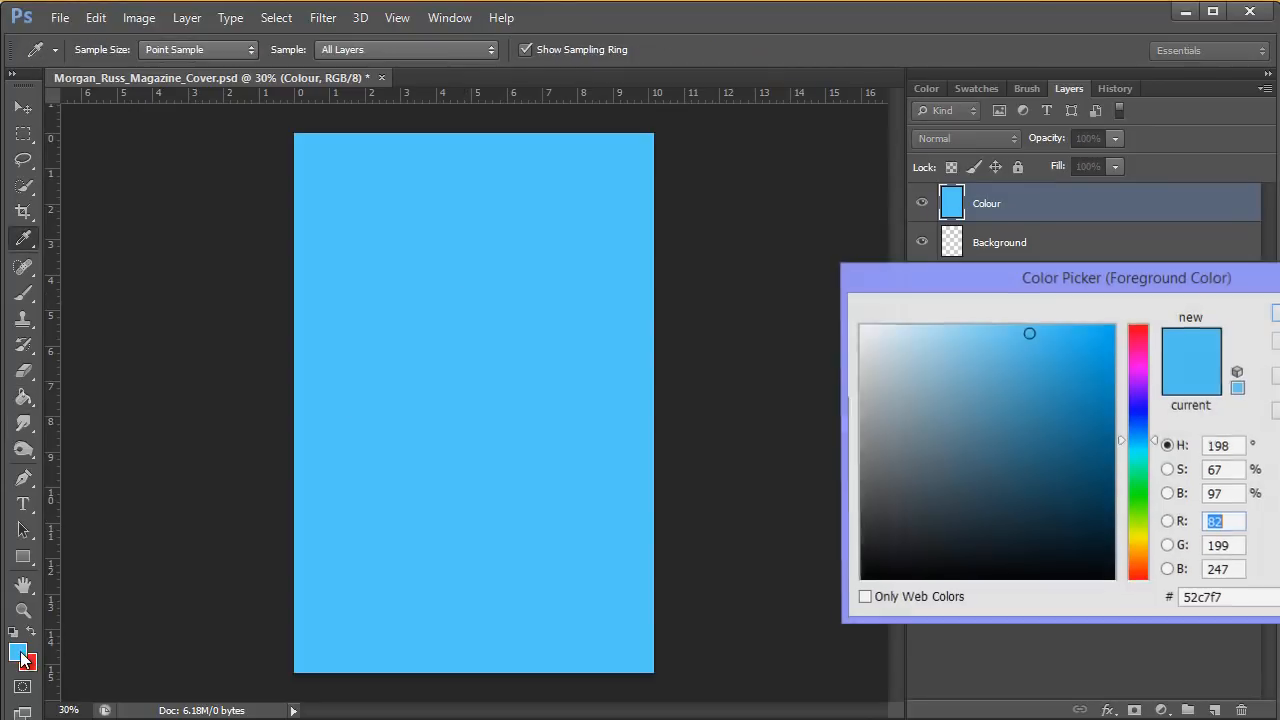
click(1140, 383)
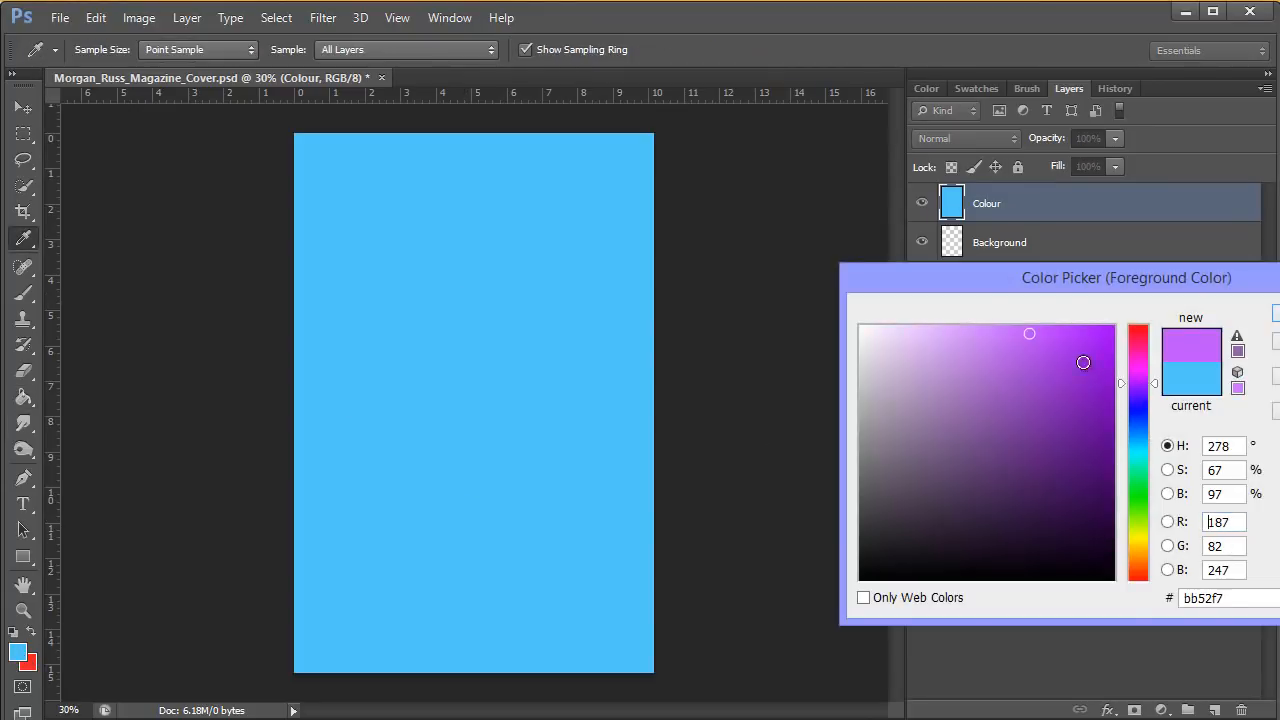
click(987, 347)
key(Return)
key(g)
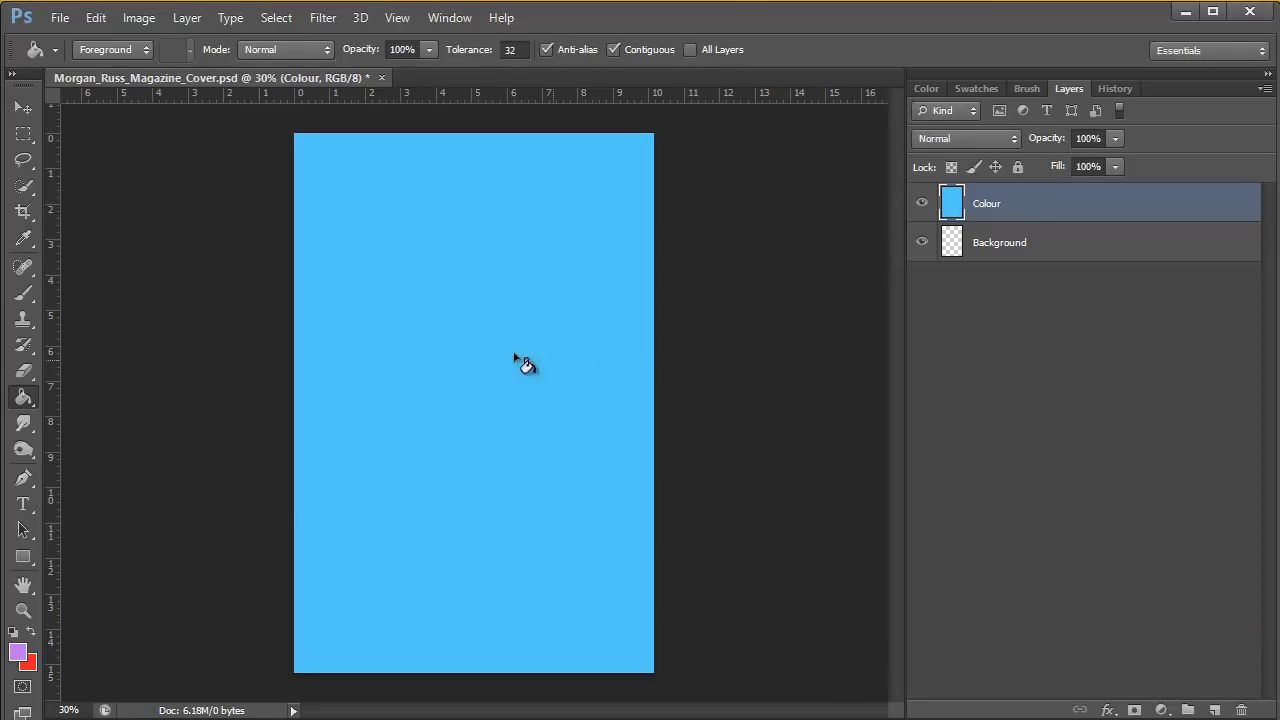
click(463, 328)
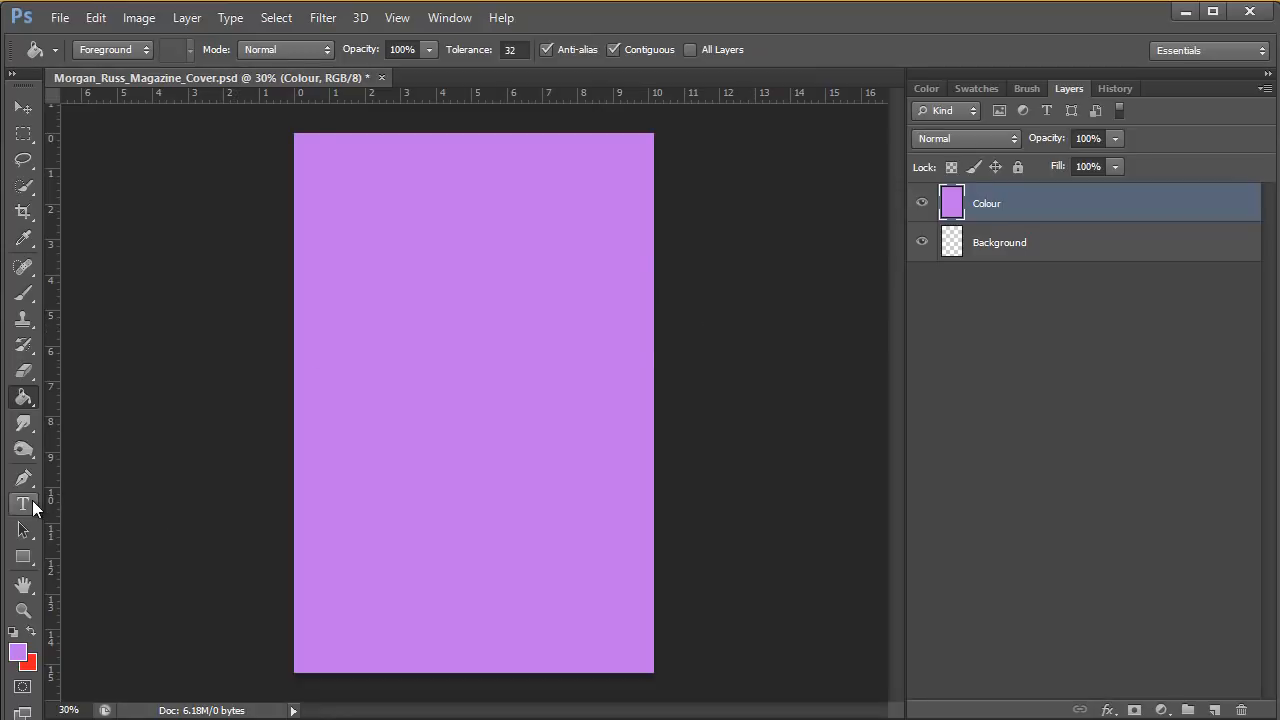
Fill the Colour layer with the Orange, Yellow, Orange preset using the Gradient tool, running diagonally from the page's left edge to its right.
click(24, 398)
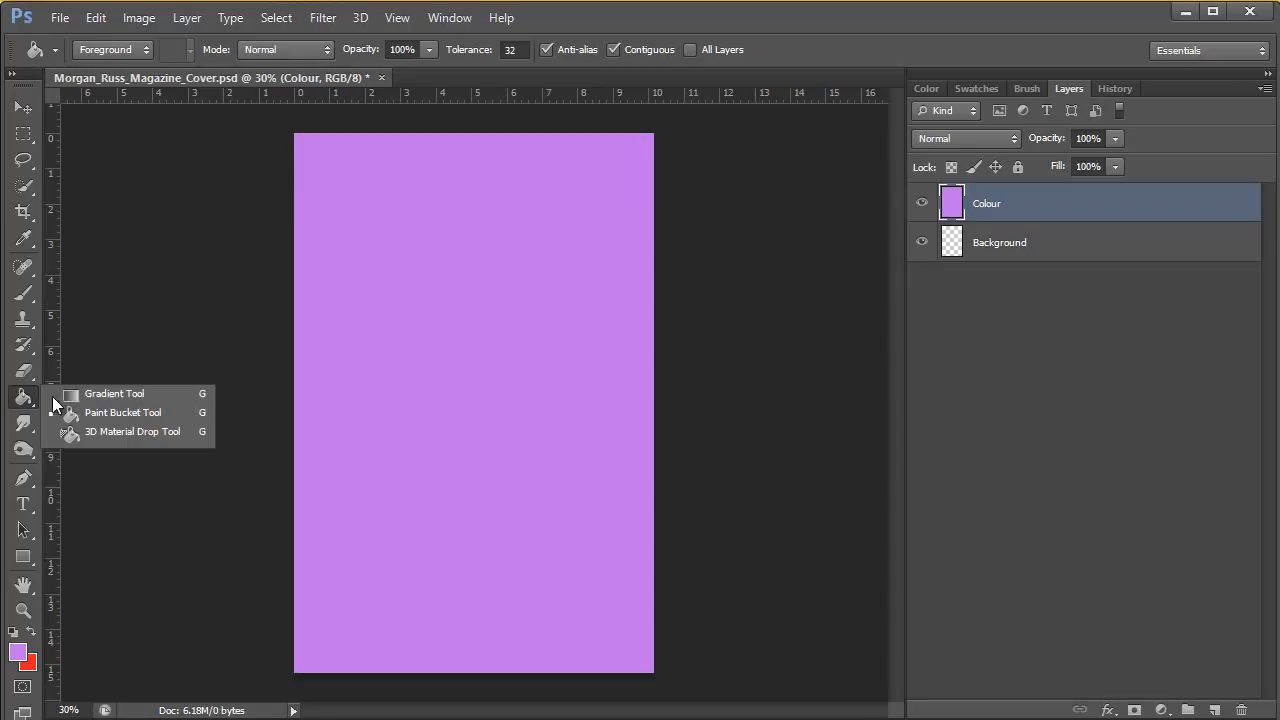
click(114, 393)
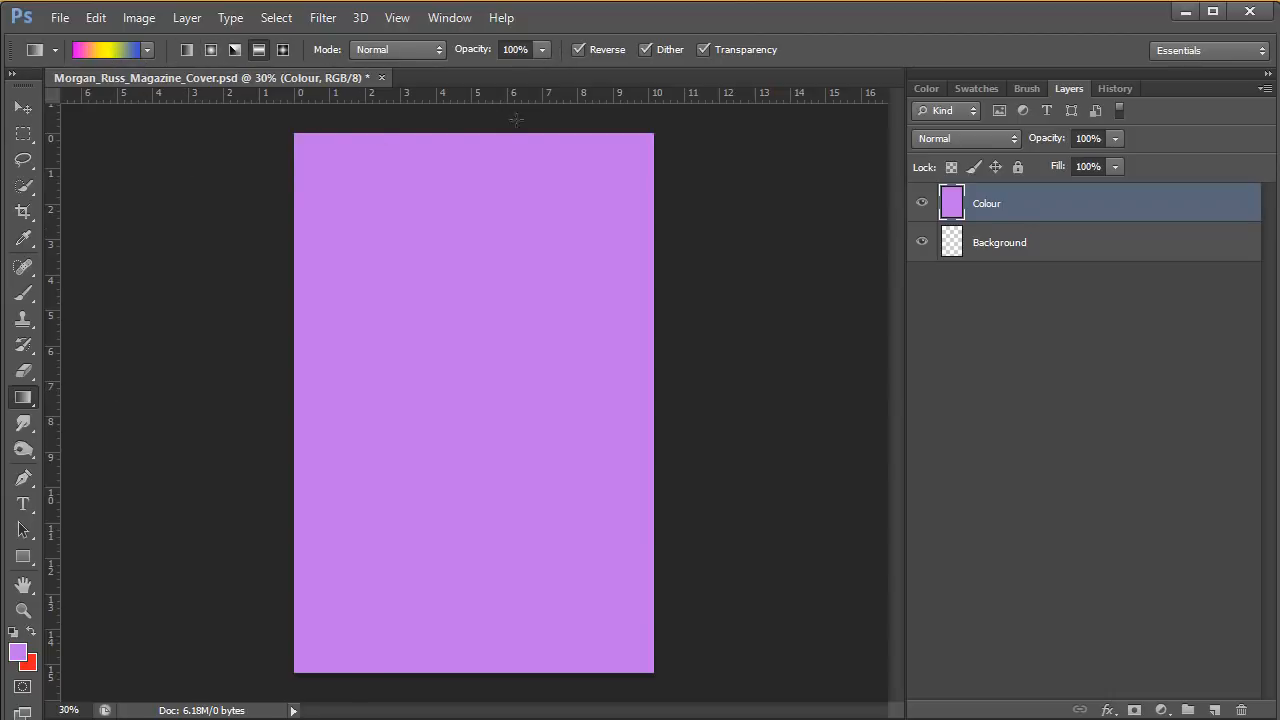
click(147, 49)
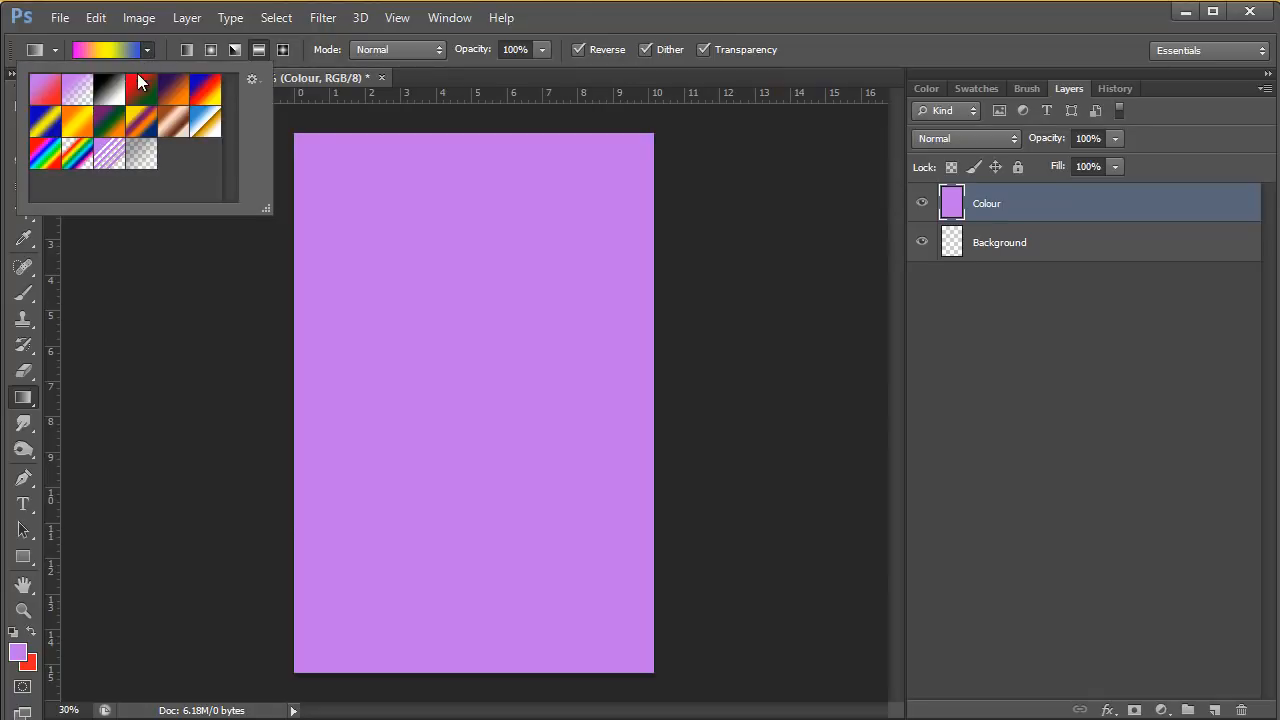
click(77, 124)
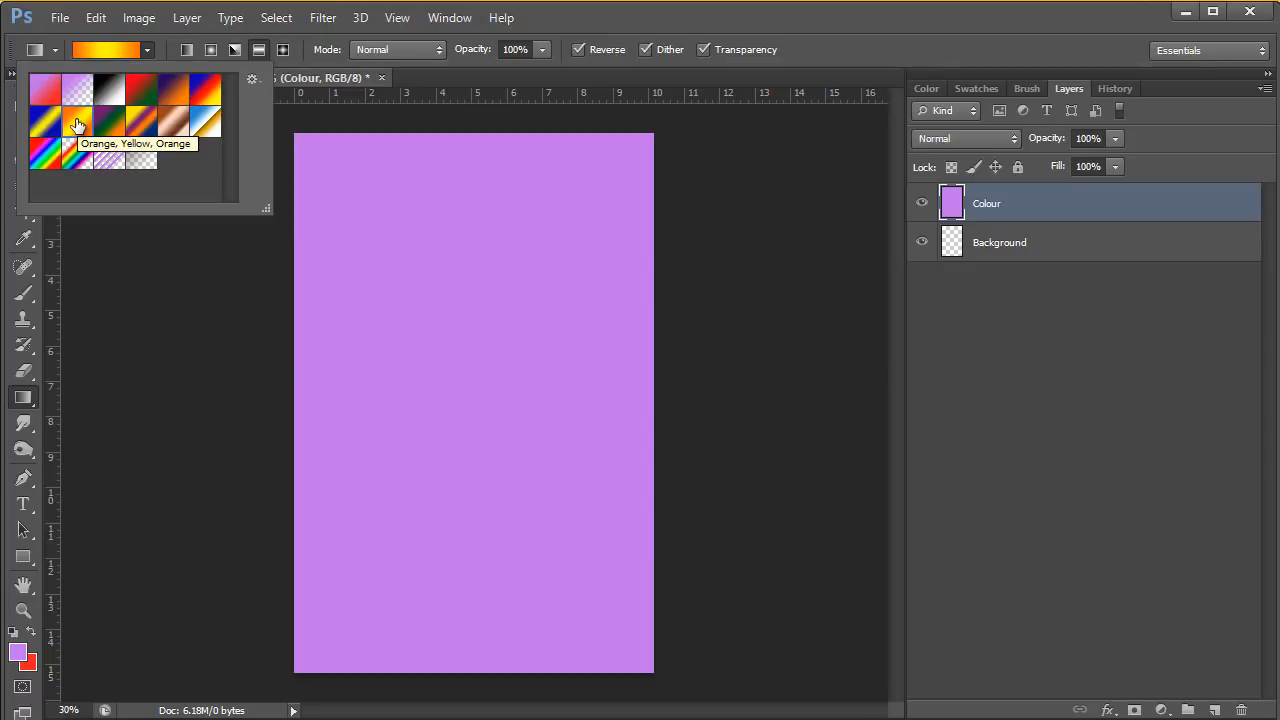
click(244, 273)
drag(242, 271, 670, 449)
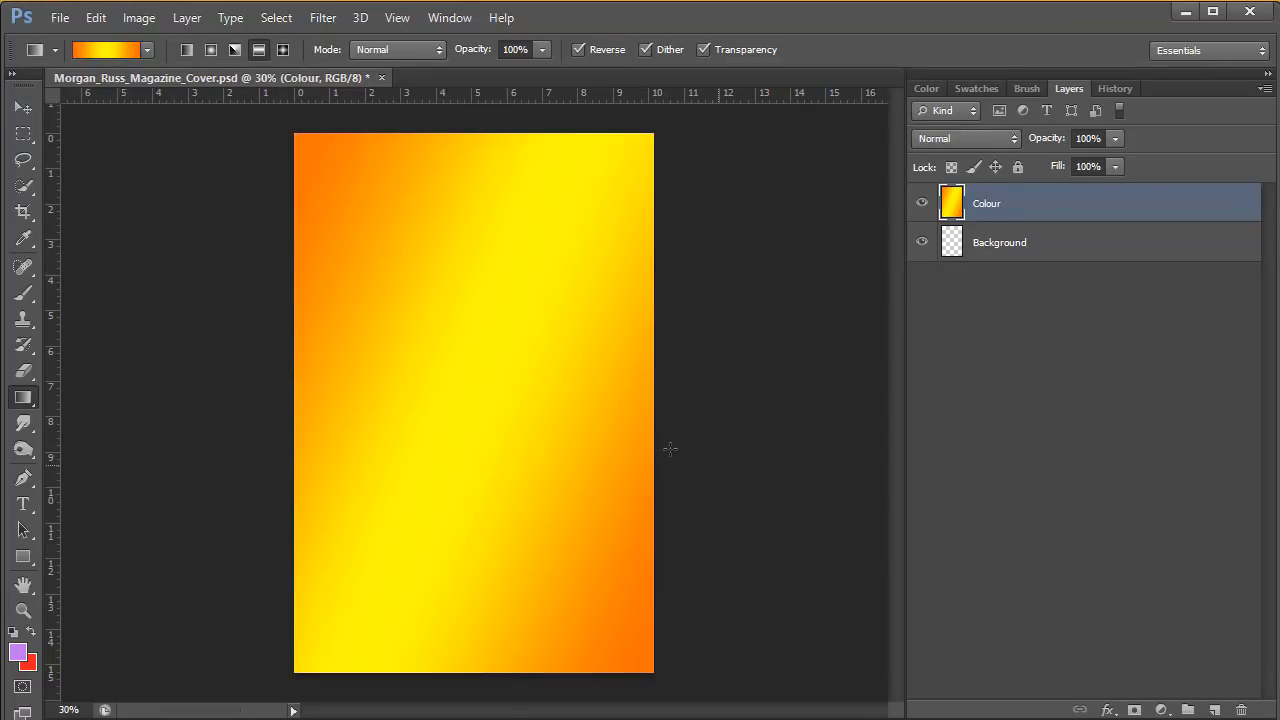
Redraw the orange and yellow gradient over the Colour layer several times, trying horizontal, vertical and diagonal directions with different lengths.
drag(388, 367, 535, 369)
drag(469, 198, 477, 497)
drag(251, 149, 783, 668)
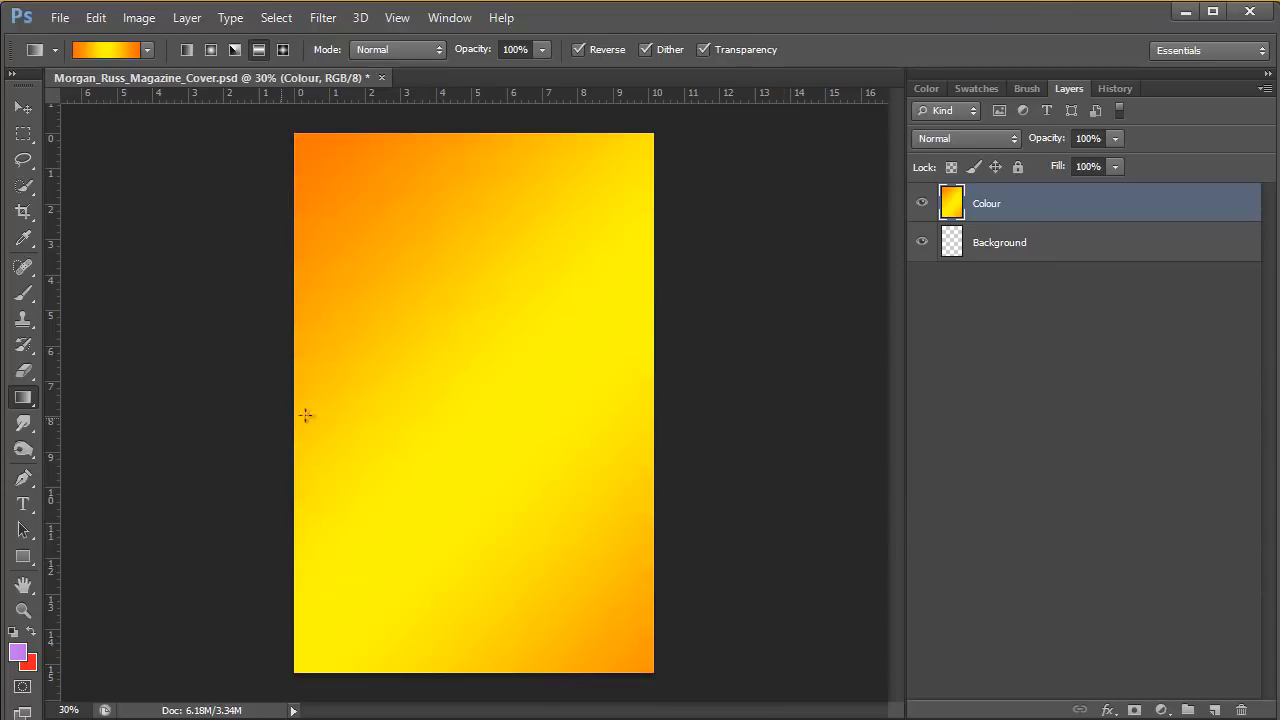
drag(305, 415, 660, 421)
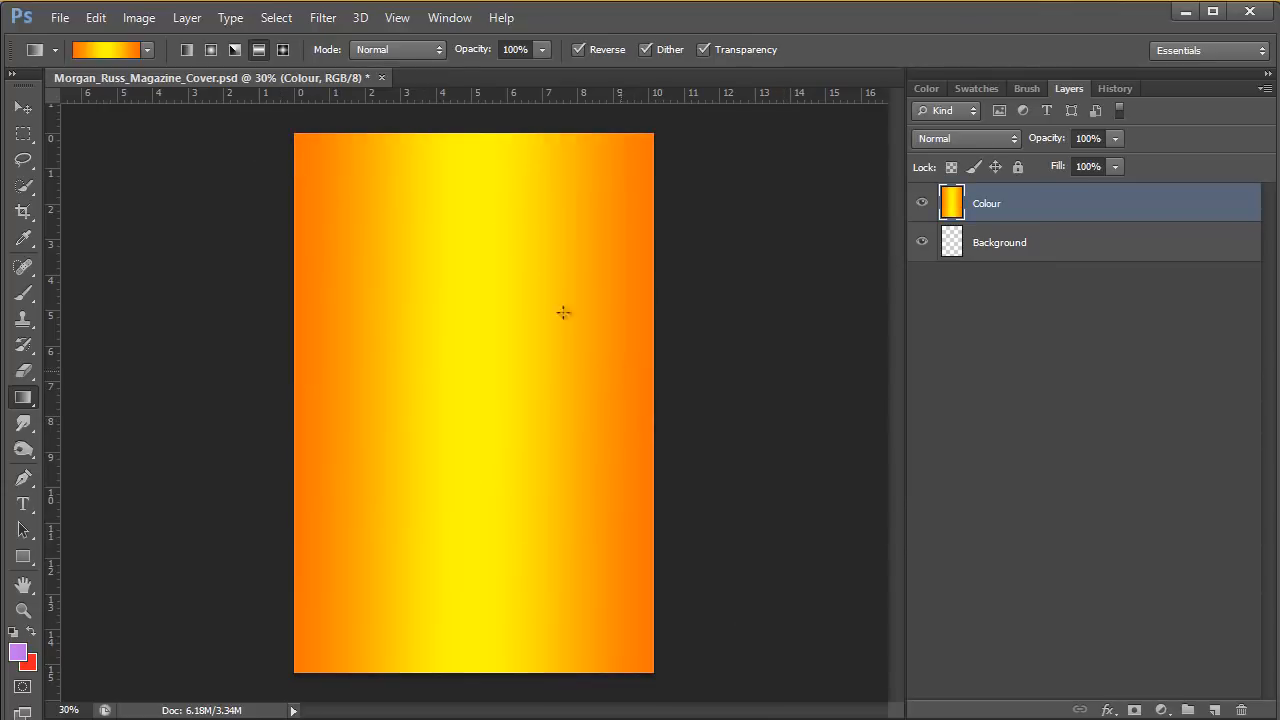
drag(471, 169, 495, 414)
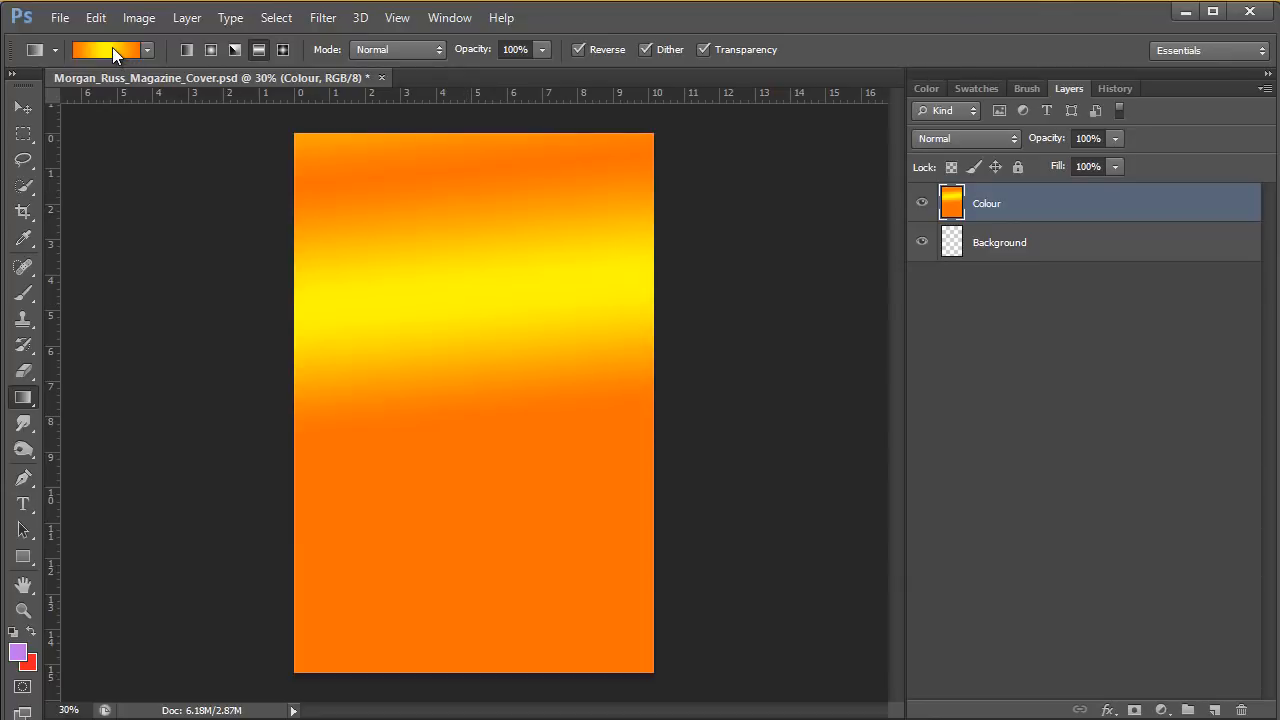
Change the gradient's starting orange colour stop to blue #2f7ac6 and move the midpoint between it and the yellow stop to 48%.
click(112, 47)
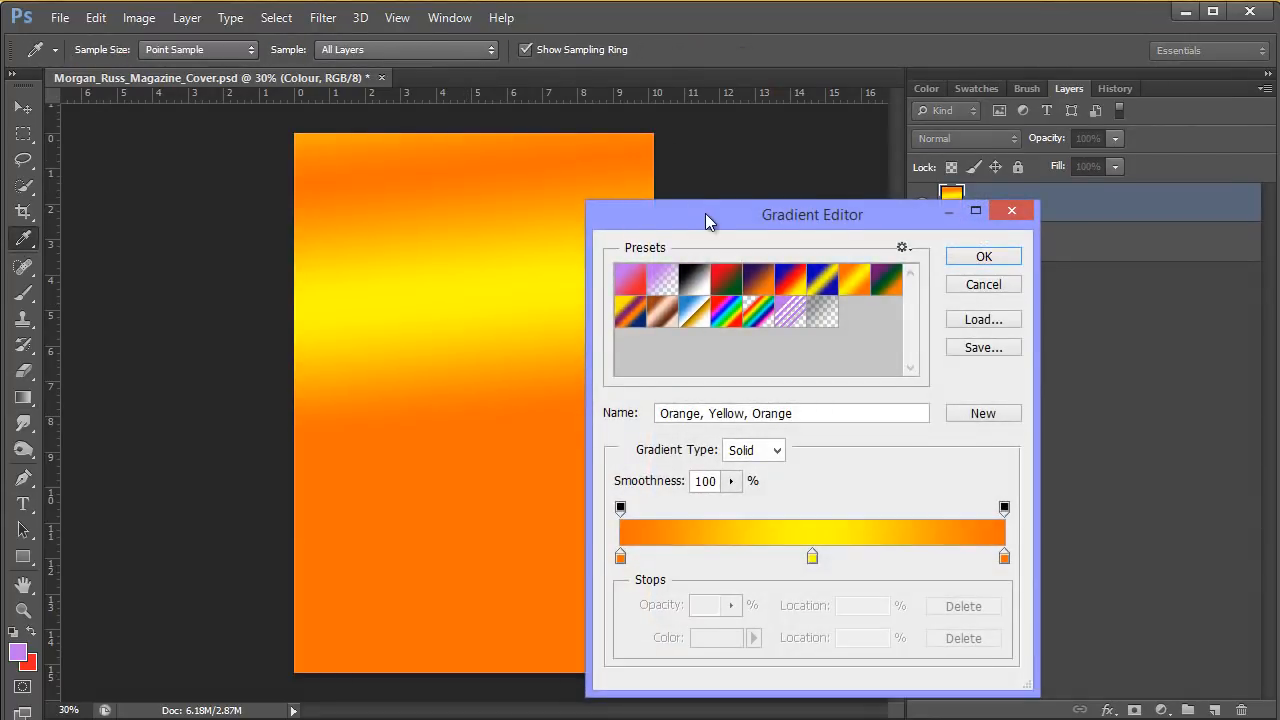
drag(705, 213, 653, 123)
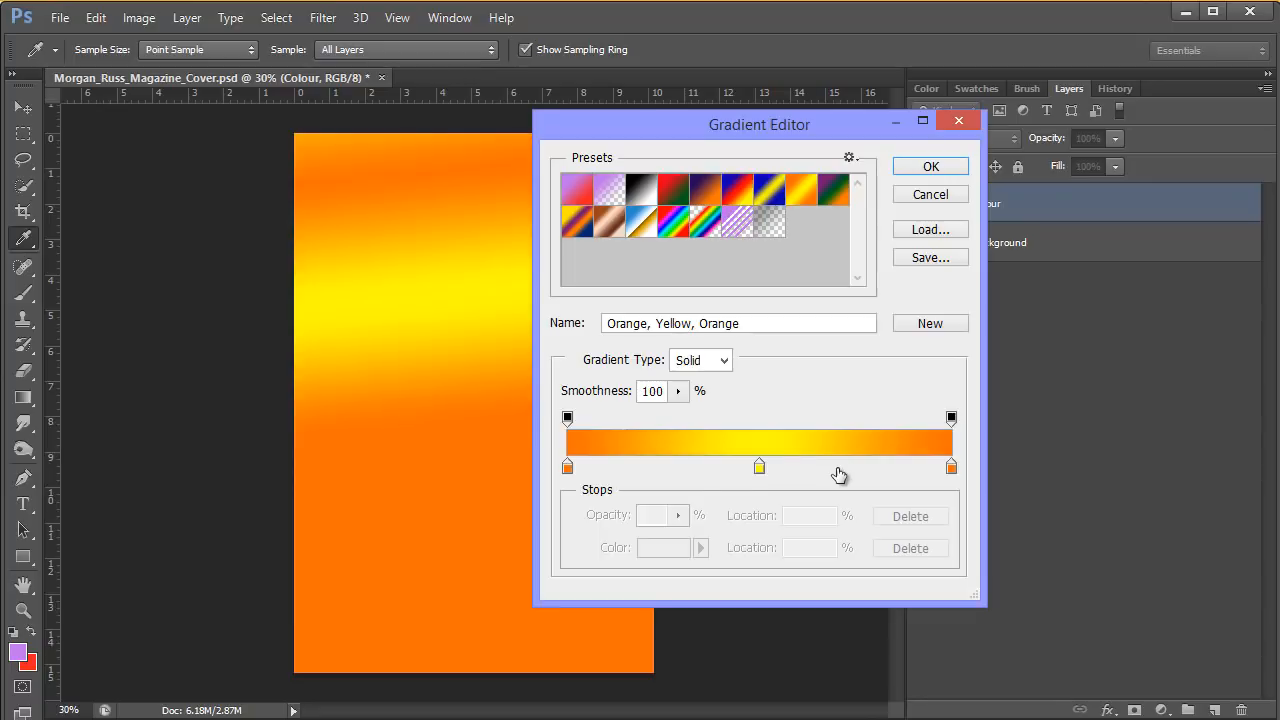
click(568, 467)
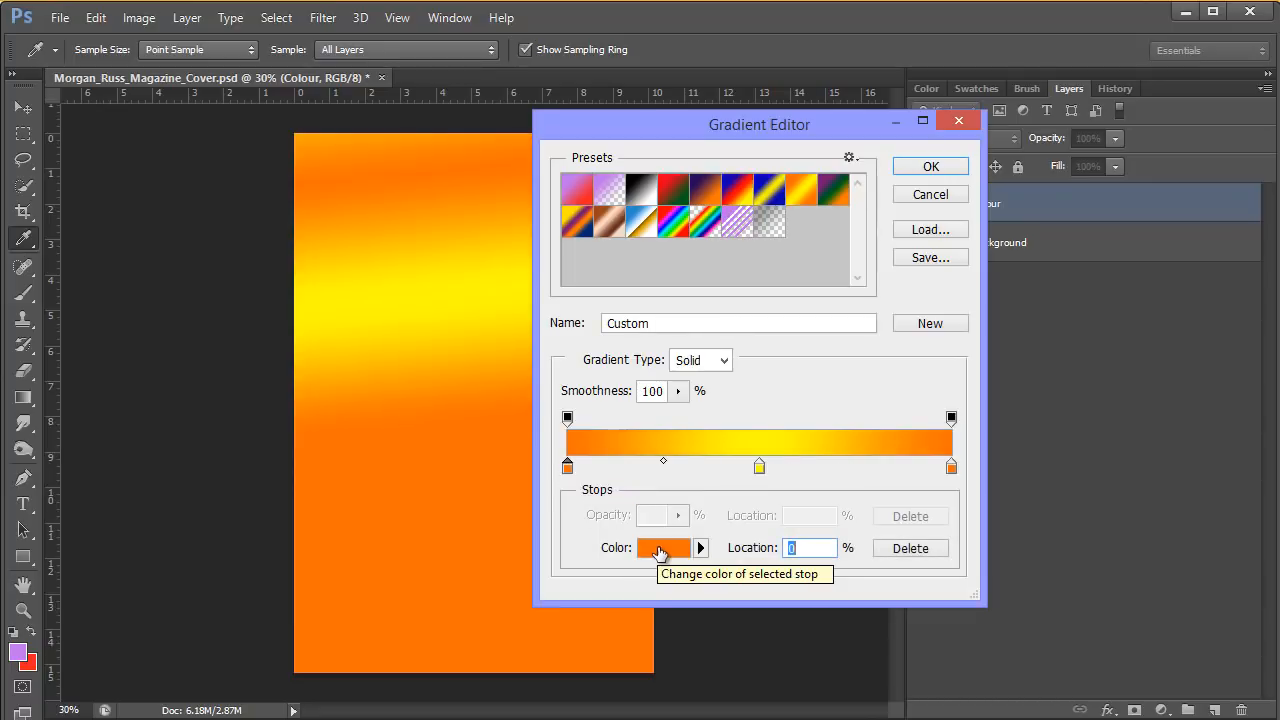
click(659, 549)
drag(1000, 277, 803, 173)
click(941, 329)
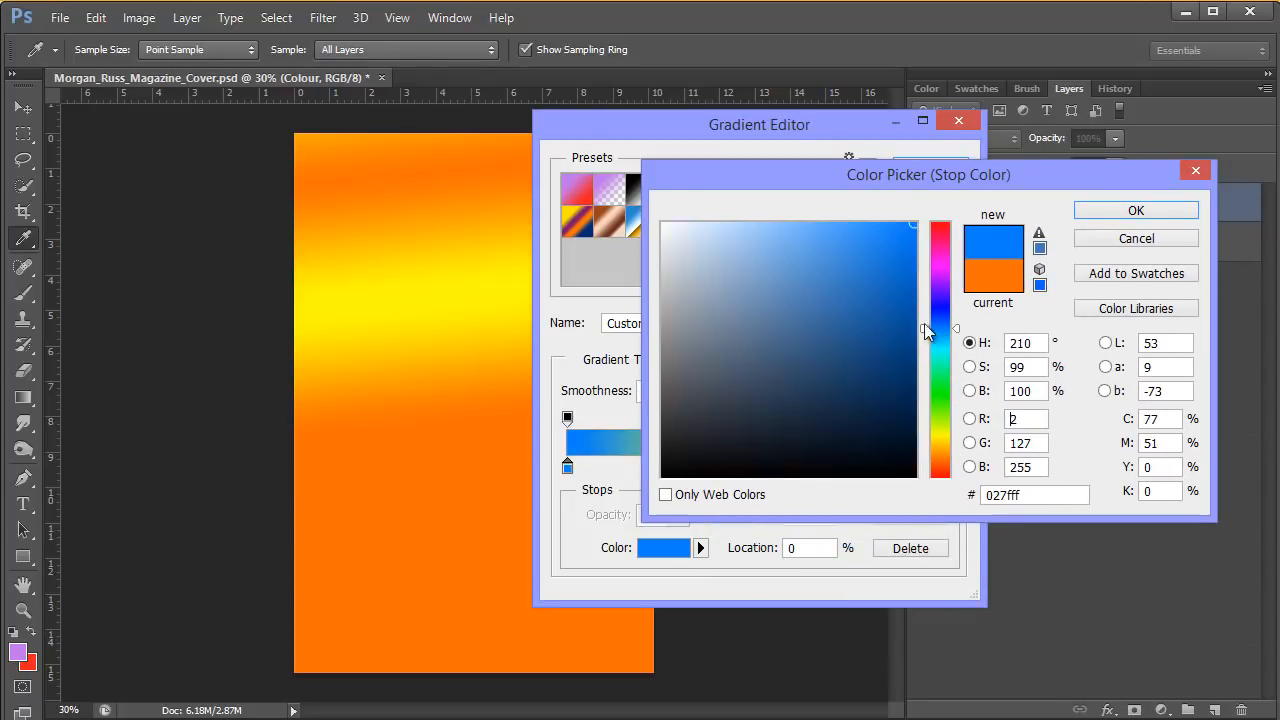
click(903, 317)
click(857, 281)
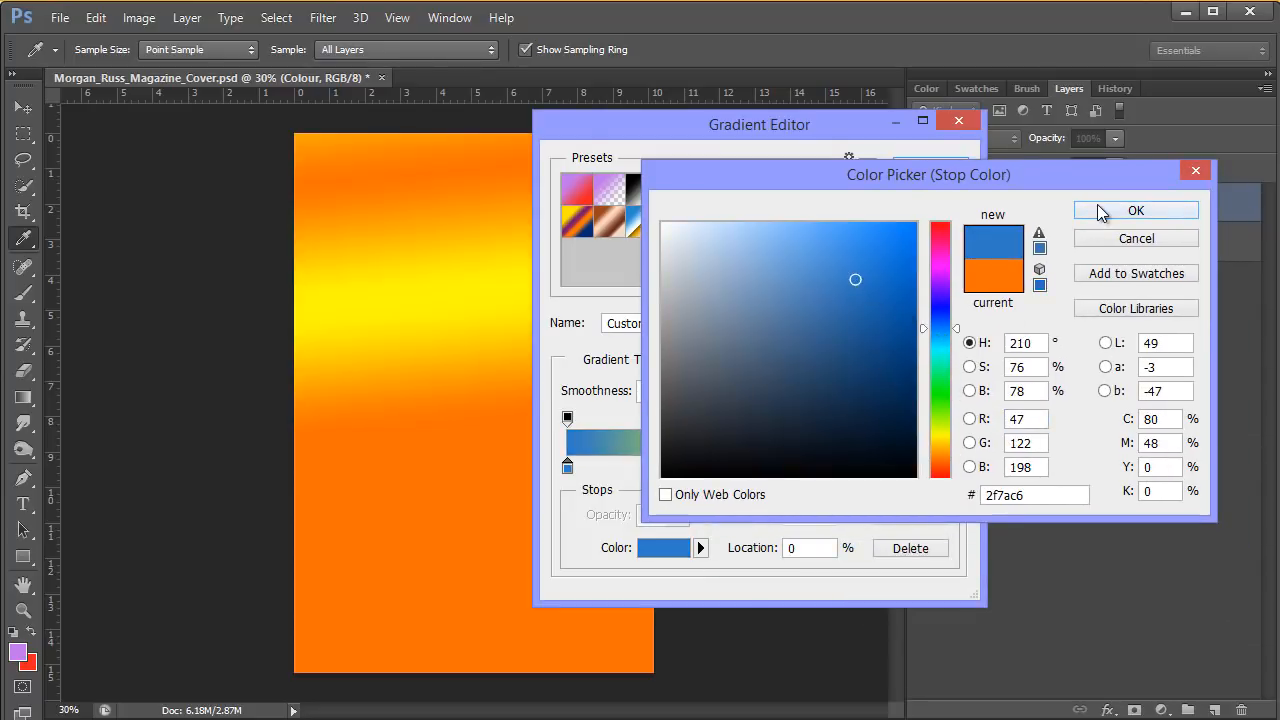
click(1098, 214)
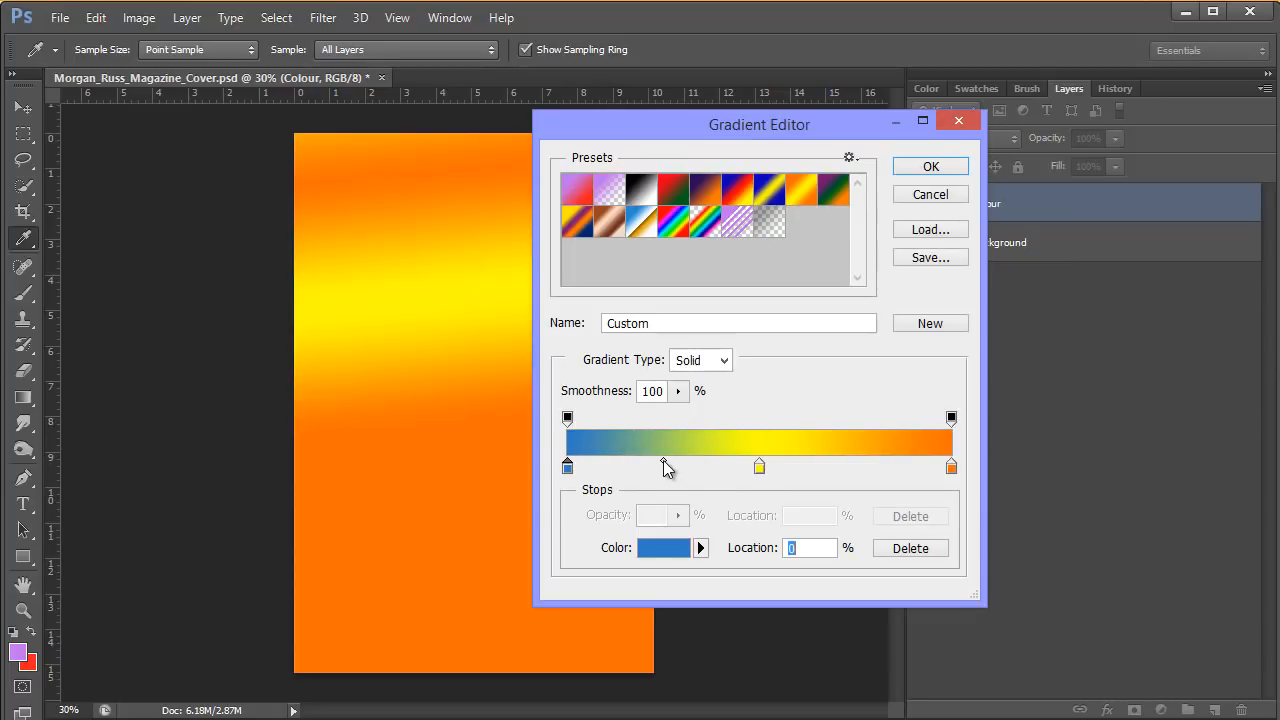
mouse_move(663, 460)
mouse_down()
mouse_move(697, 462)
mouse_move(629, 466)
mouse_move(714, 465)
mouse_move(661, 466)
mouse_up()
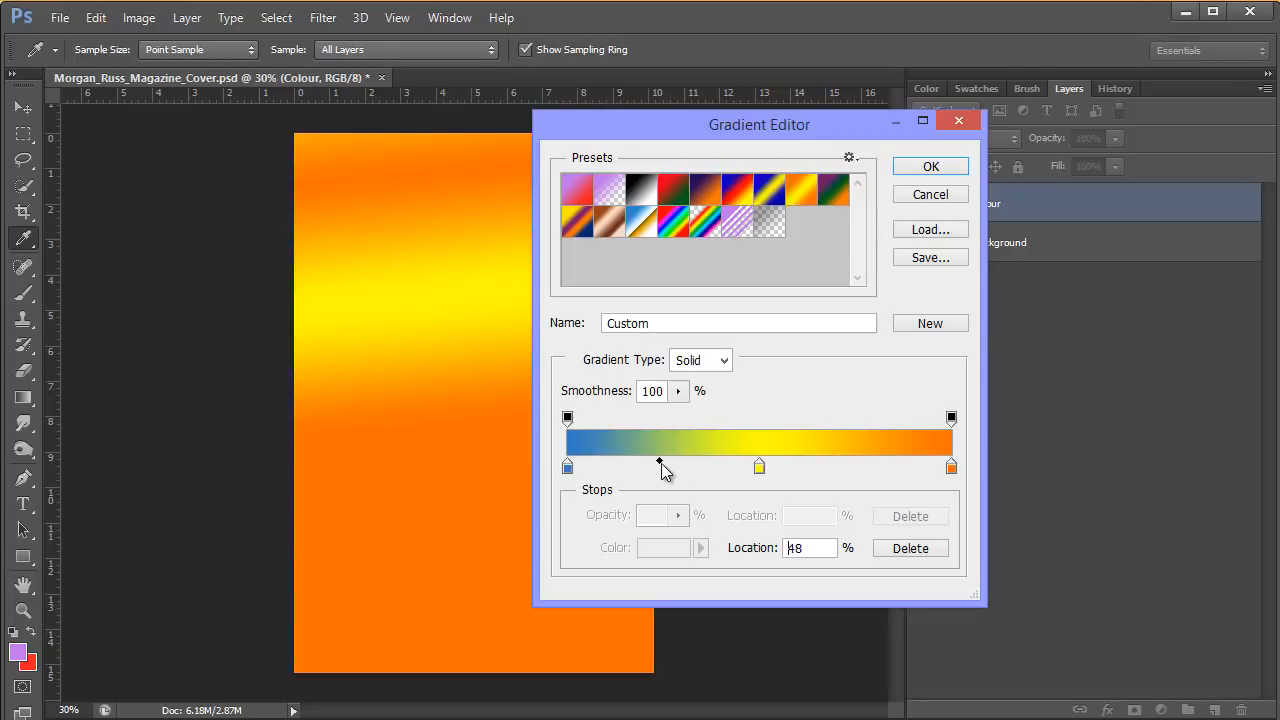
Set the gradient's end colour stop at 100% to PANTONE 237 C from the PANTONE solid coated library and accept the custom gradient.
click(951, 470)
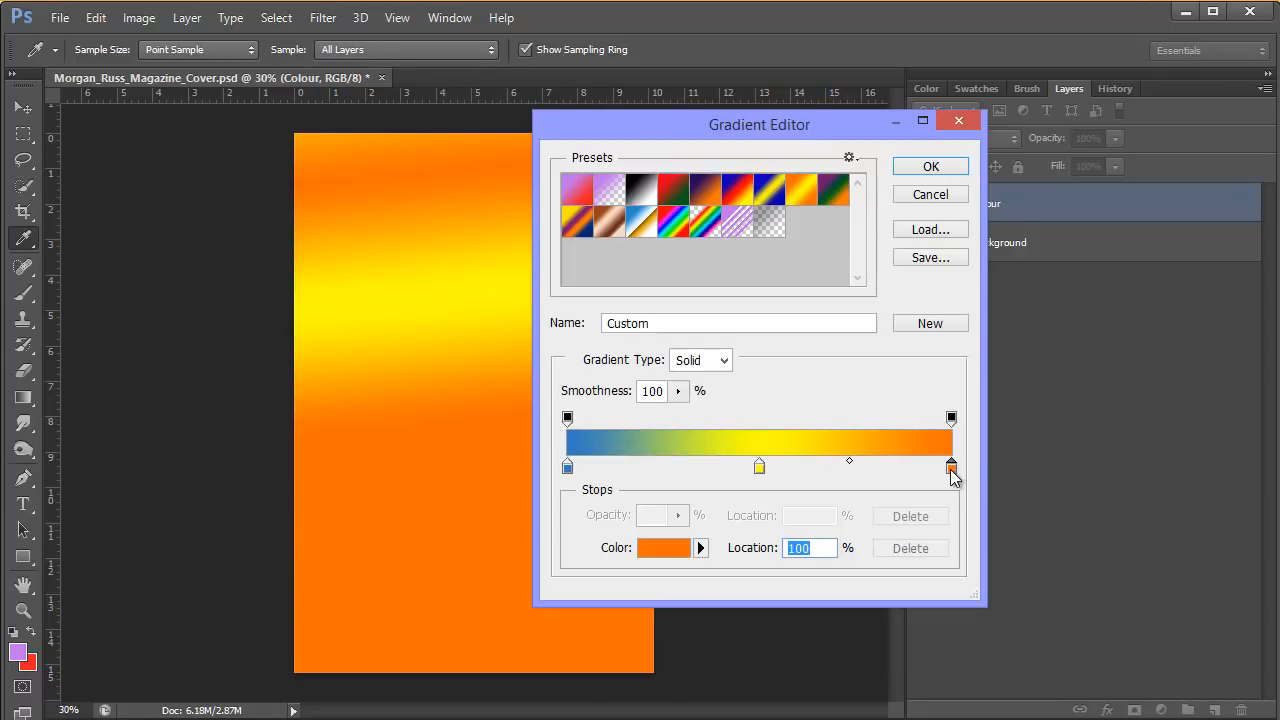
click(662, 552)
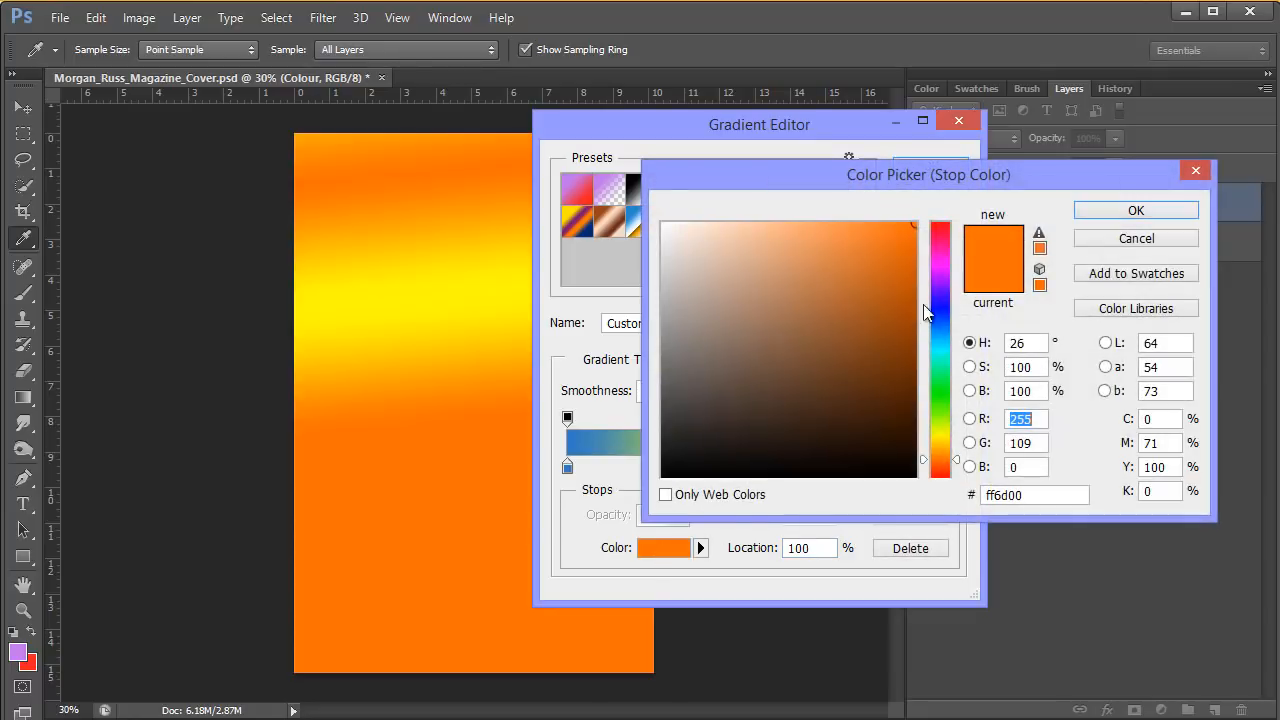
click(941, 271)
click(855, 254)
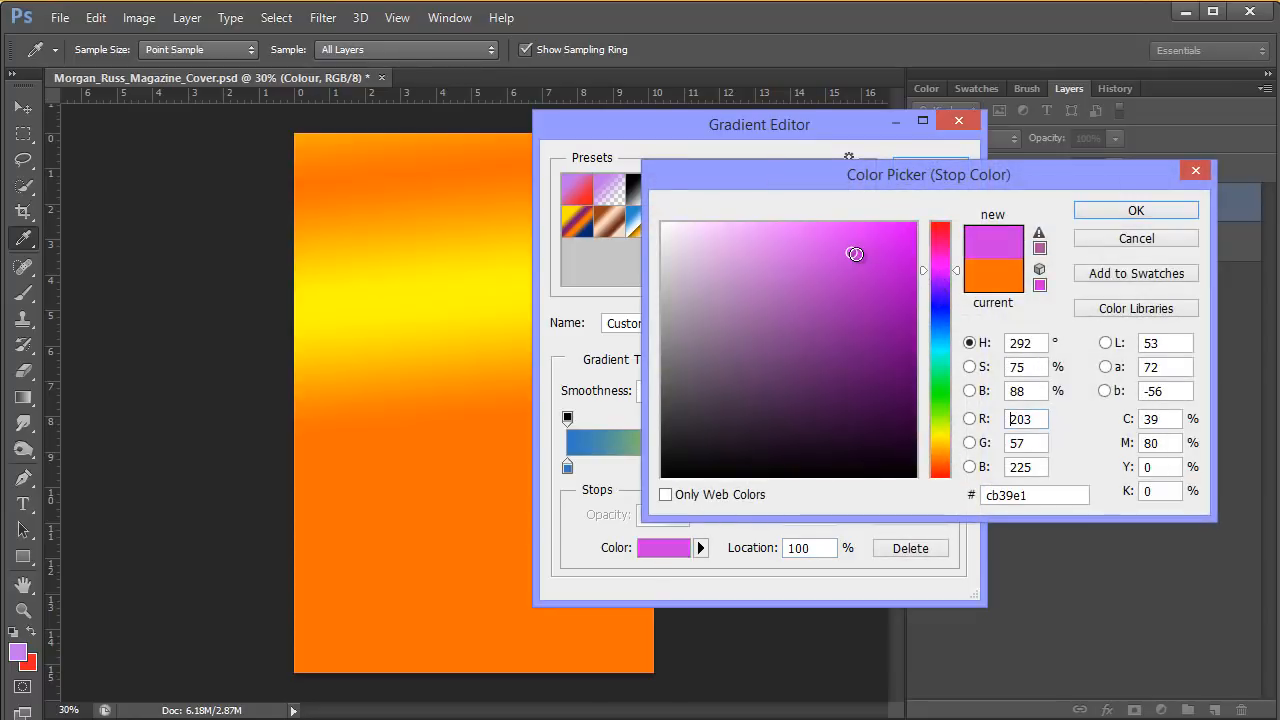
click(1119, 310)
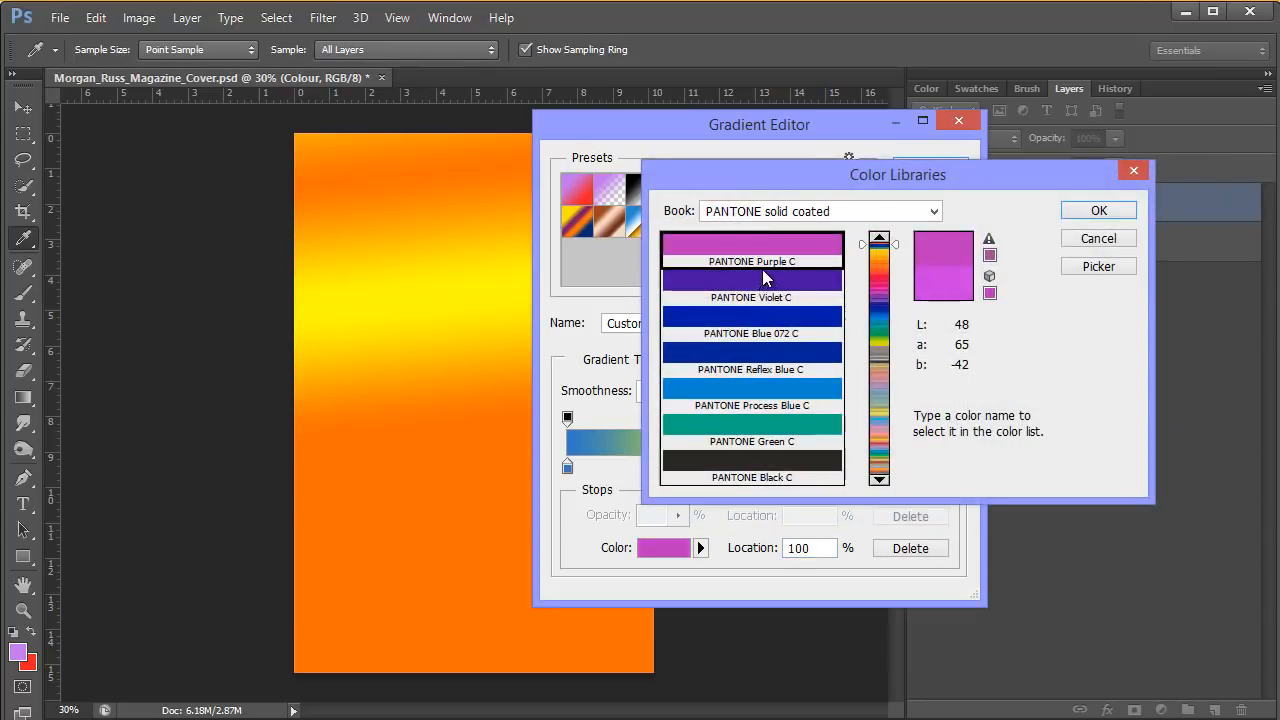
click(754, 290)
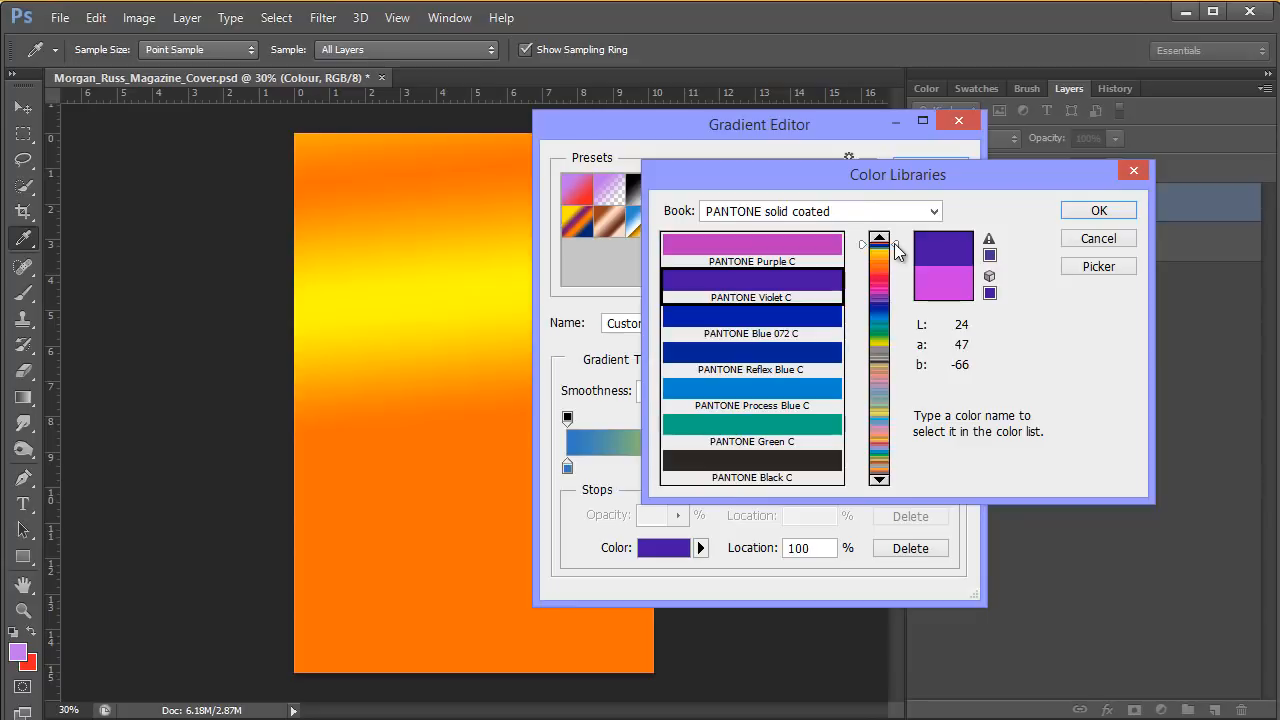
mouse_move(897, 311)
mouse_down()
mouse_move(880, 335)
mouse_move(886, 420)
mouse_move(893, 312)
mouse_up()
click(884, 288)
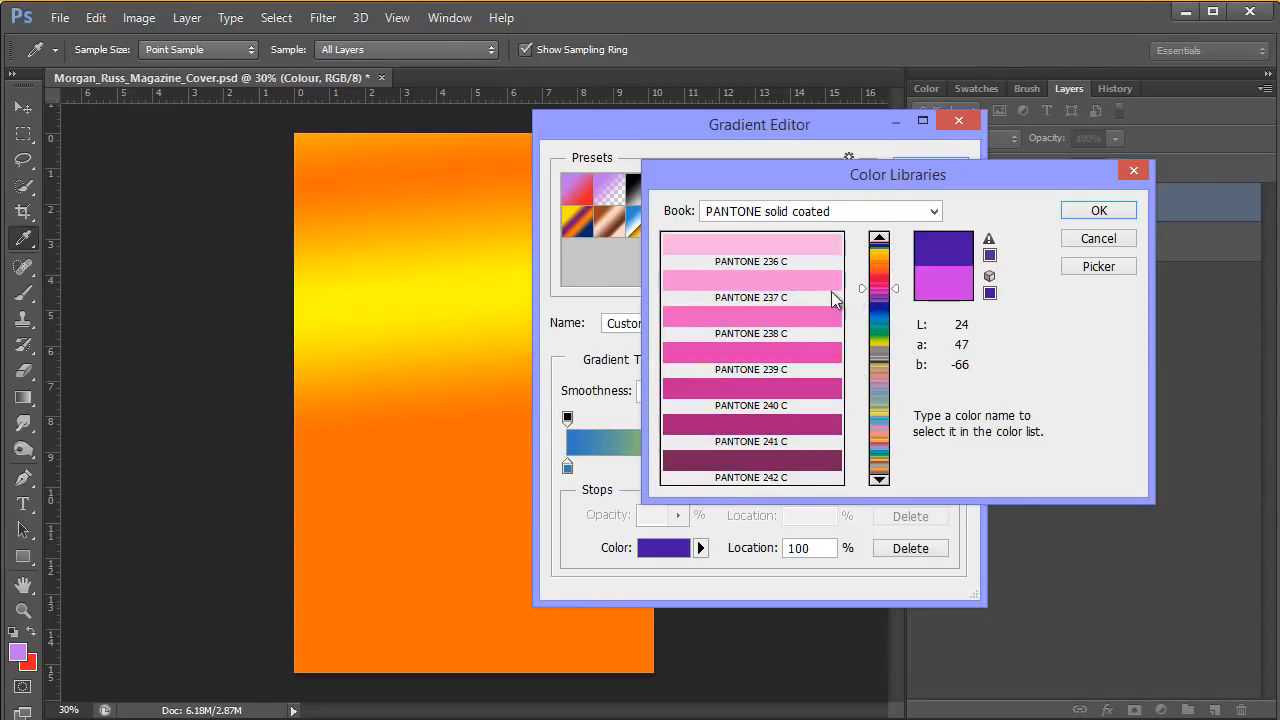
click(767, 277)
click(1090, 212)
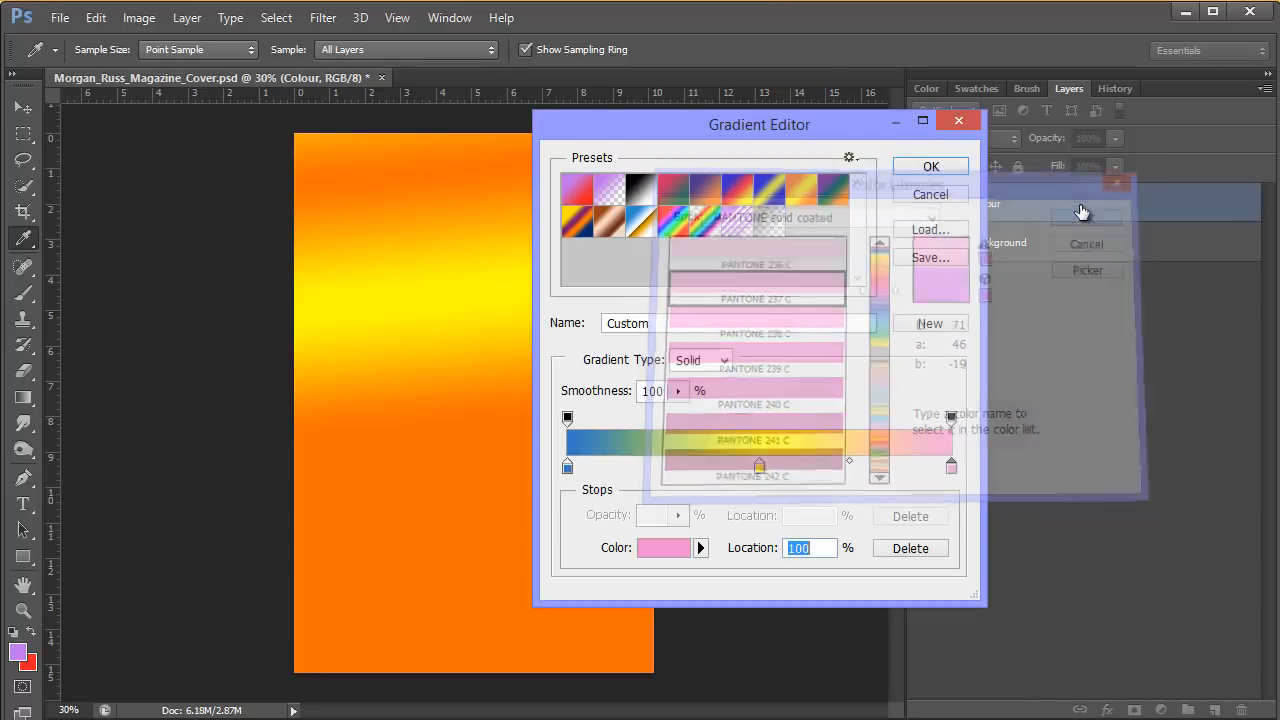
click(935, 168)
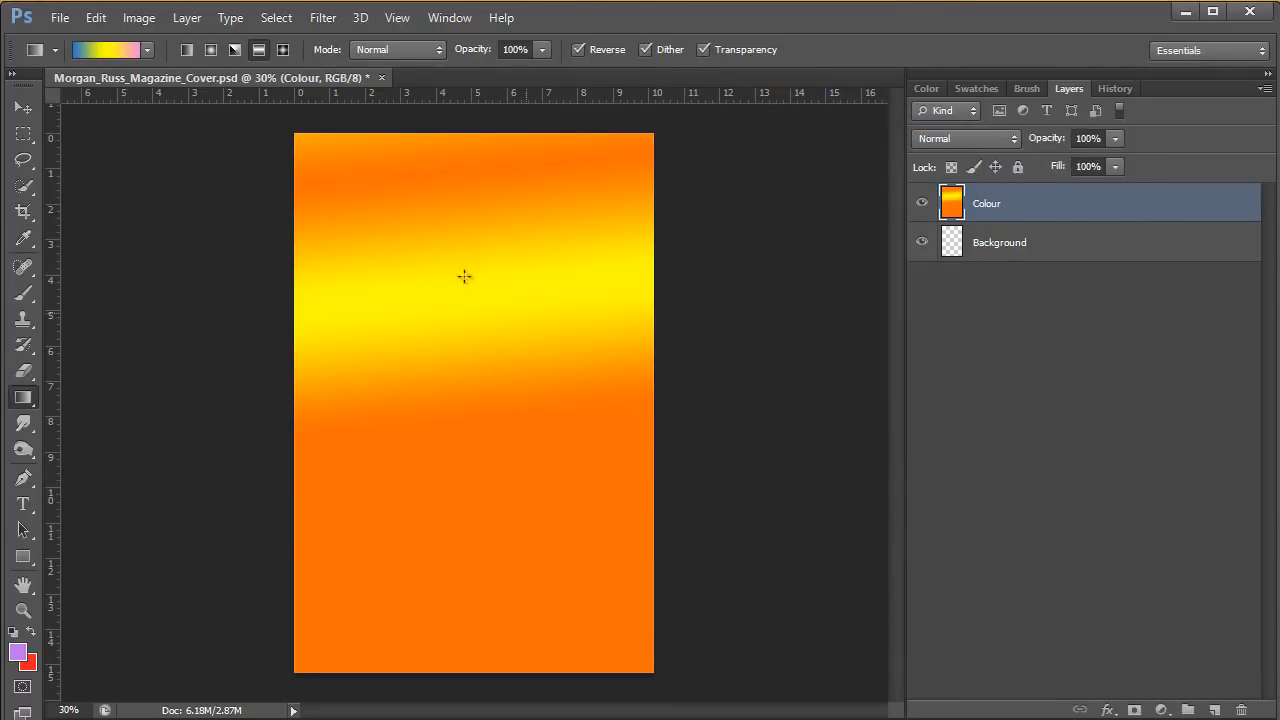
Try the blue, yellow and pink gradient on the Colour layer diagonally, horizontally and vertically, ending with a horizontal one across the full page width.
drag(258, 198, 680, 394)
drag(363, 393, 580, 391)
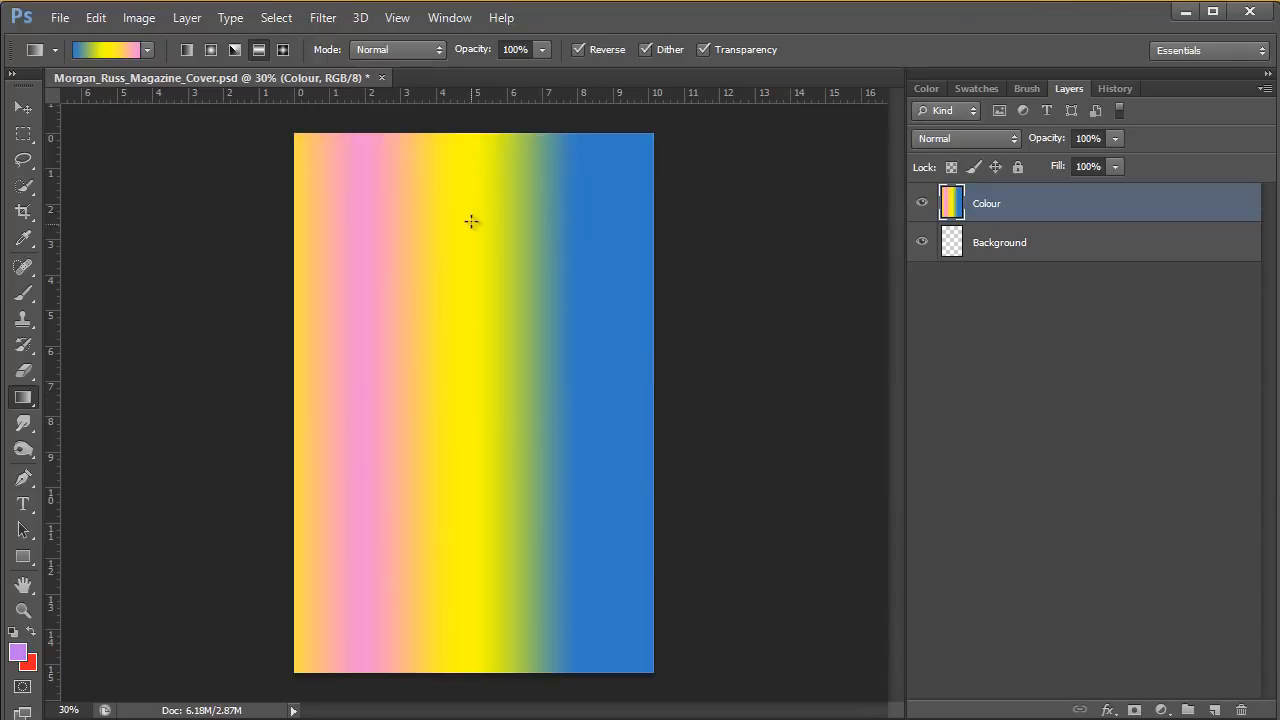
drag(471, 185, 493, 441)
drag(166, 200, 712, 526)
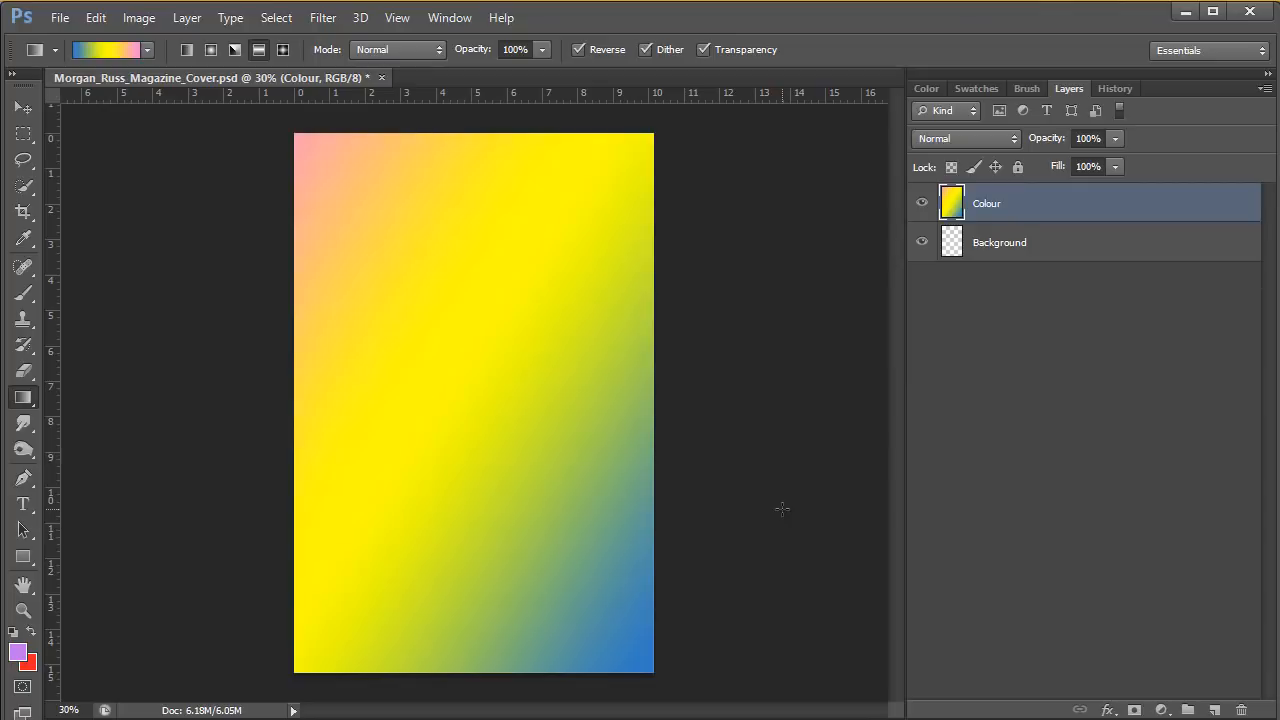
drag(262, 395, 679, 388)
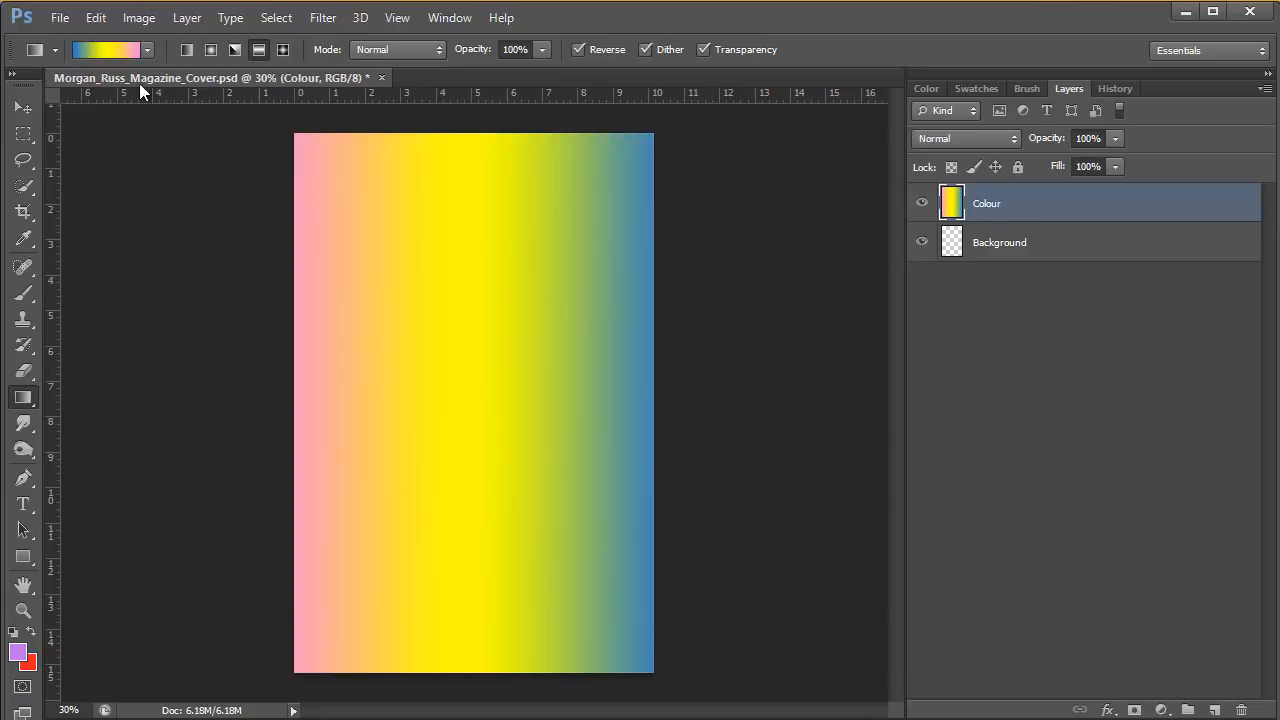
Remove the middle yellow colour stop from the custom gradient, leaving only the blue and pink stops, and accept it.
click(118, 48)
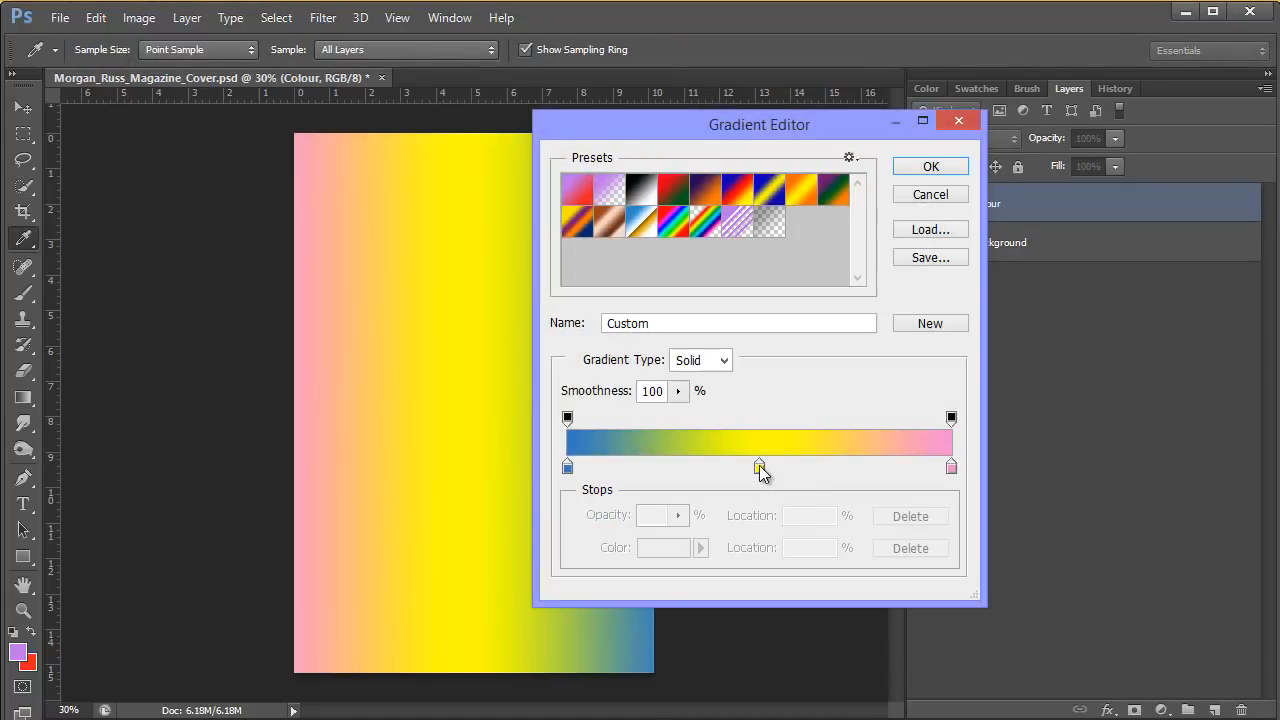
drag(759, 465, 760, 493)
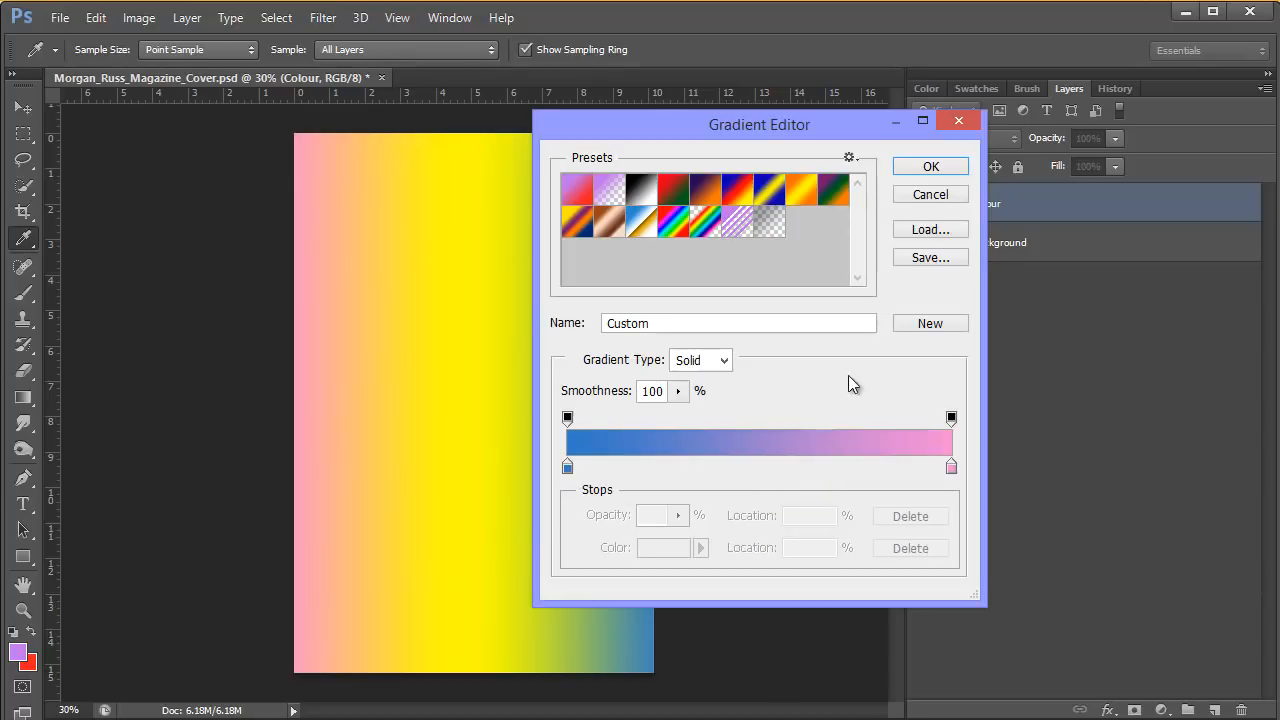
click(931, 169)
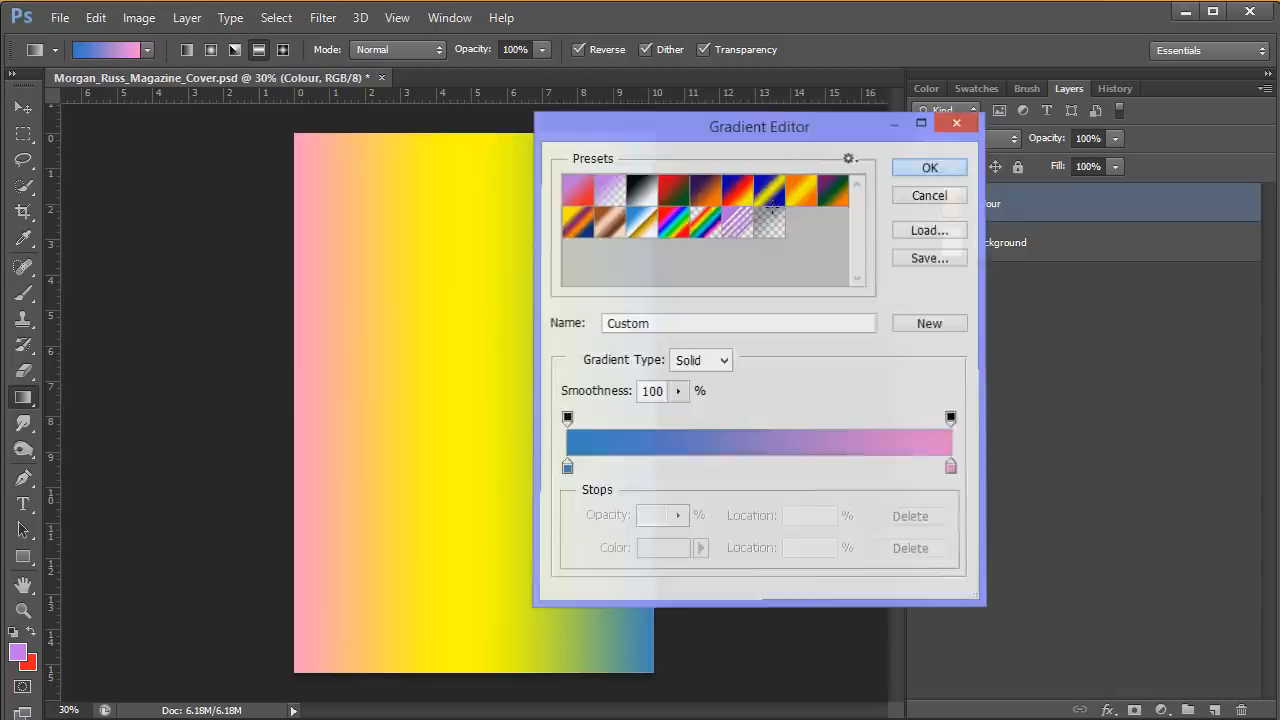
Fill the Colour layer with the blue and pink gradient from the page's left edge to its right edge and save the document.
drag(289, 272, 668, 288)
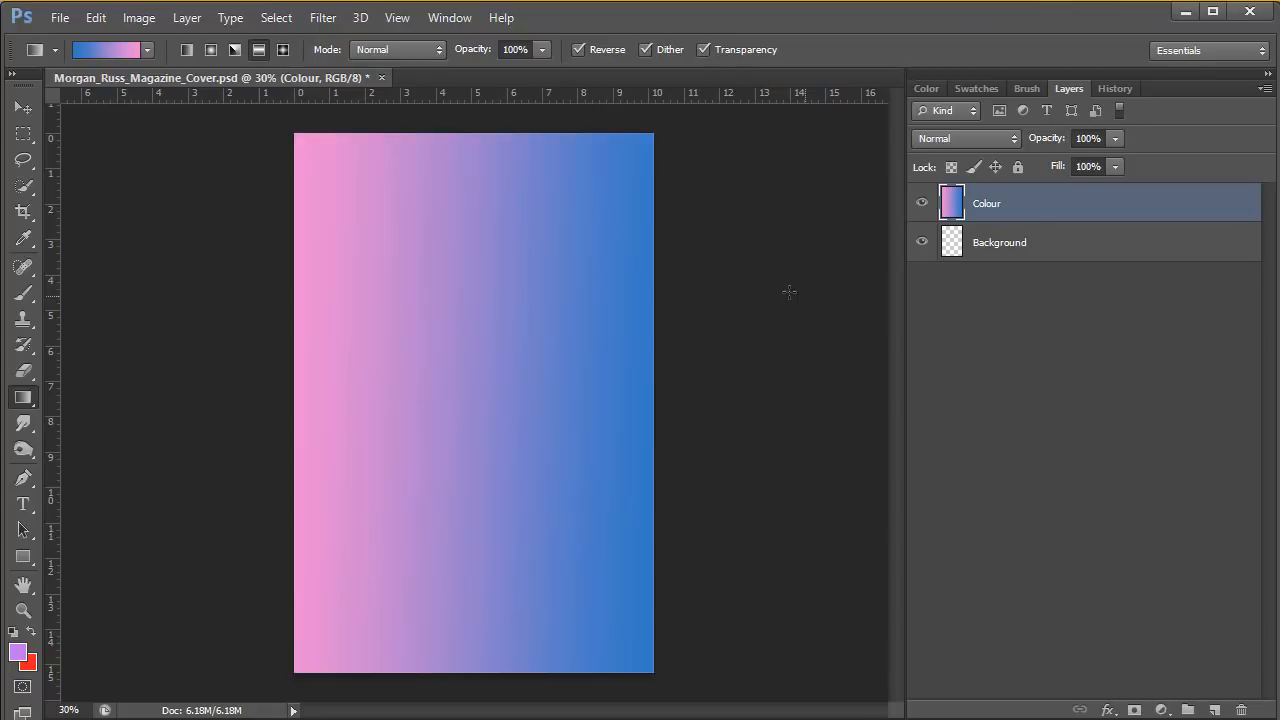
click(60, 17)
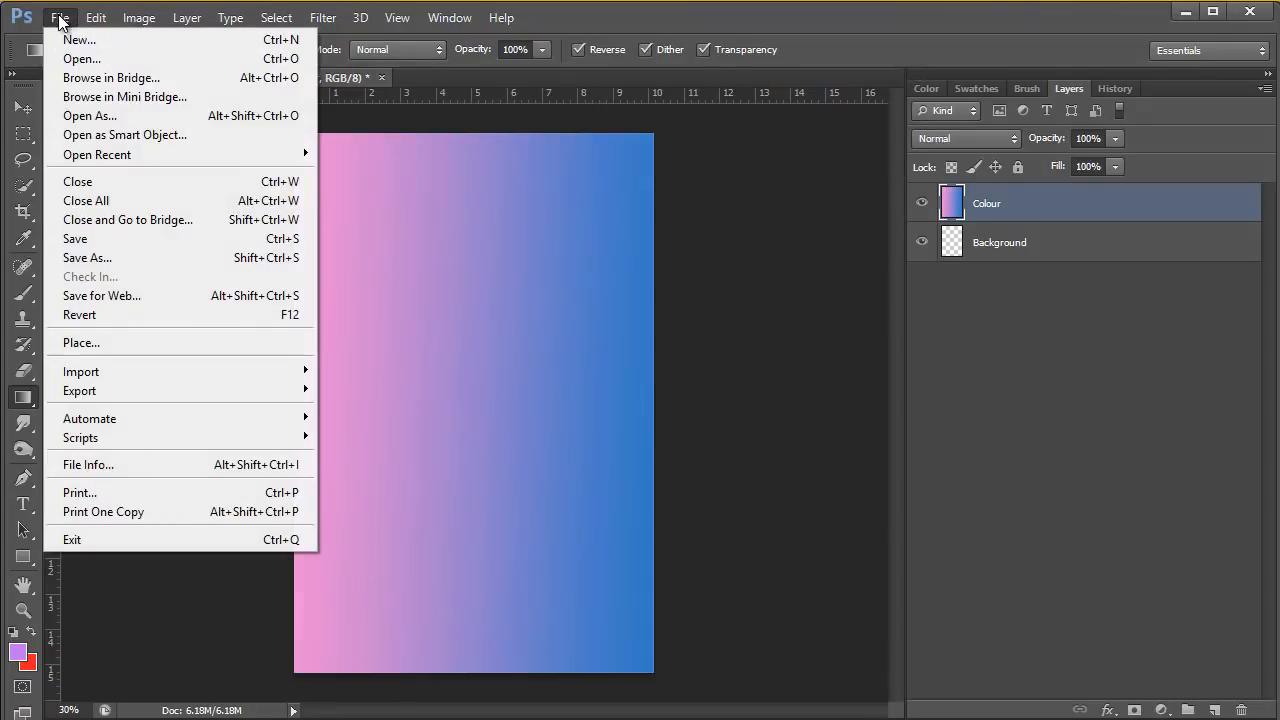
click(86, 240)
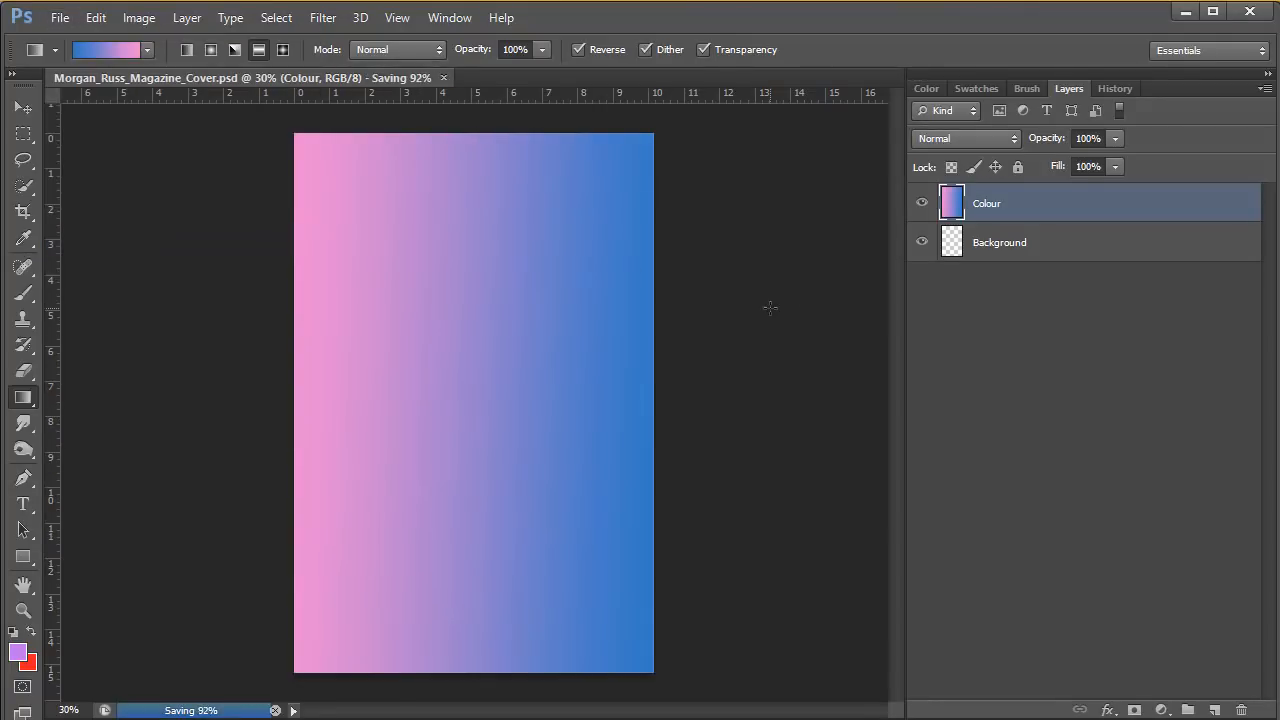